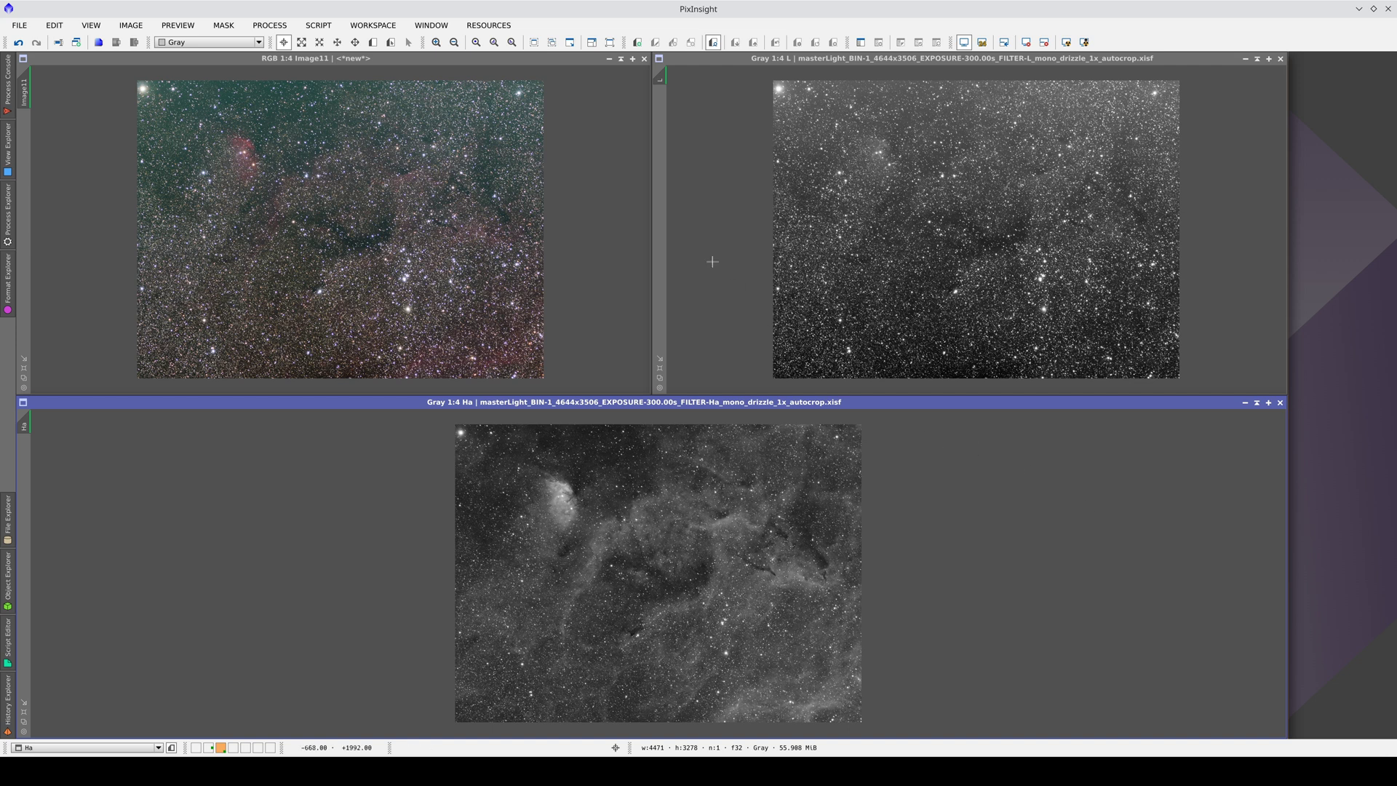
- Compare the RGB and L image windows, then maximize the RGB image Image11
click(422, 186)
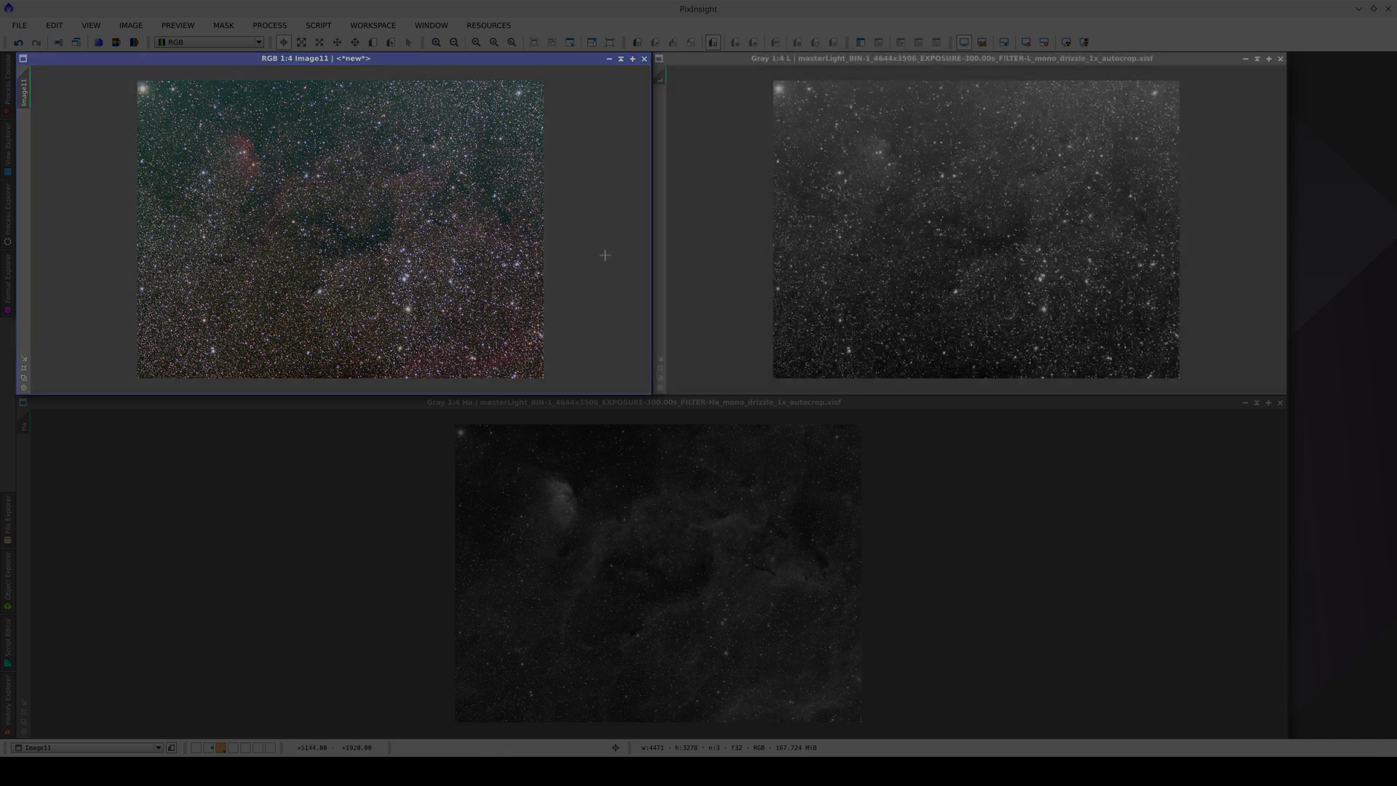
click(790, 167)
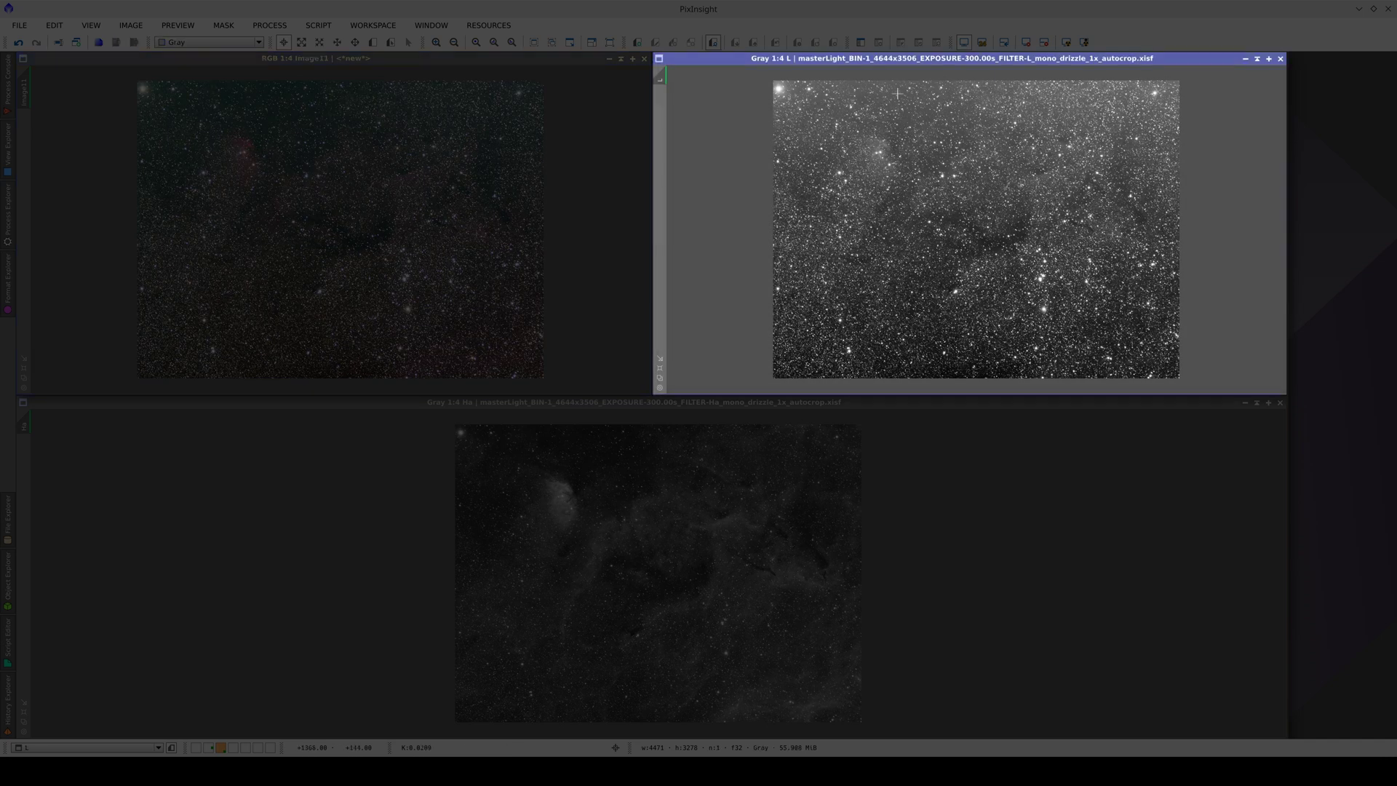
click(263, 83)
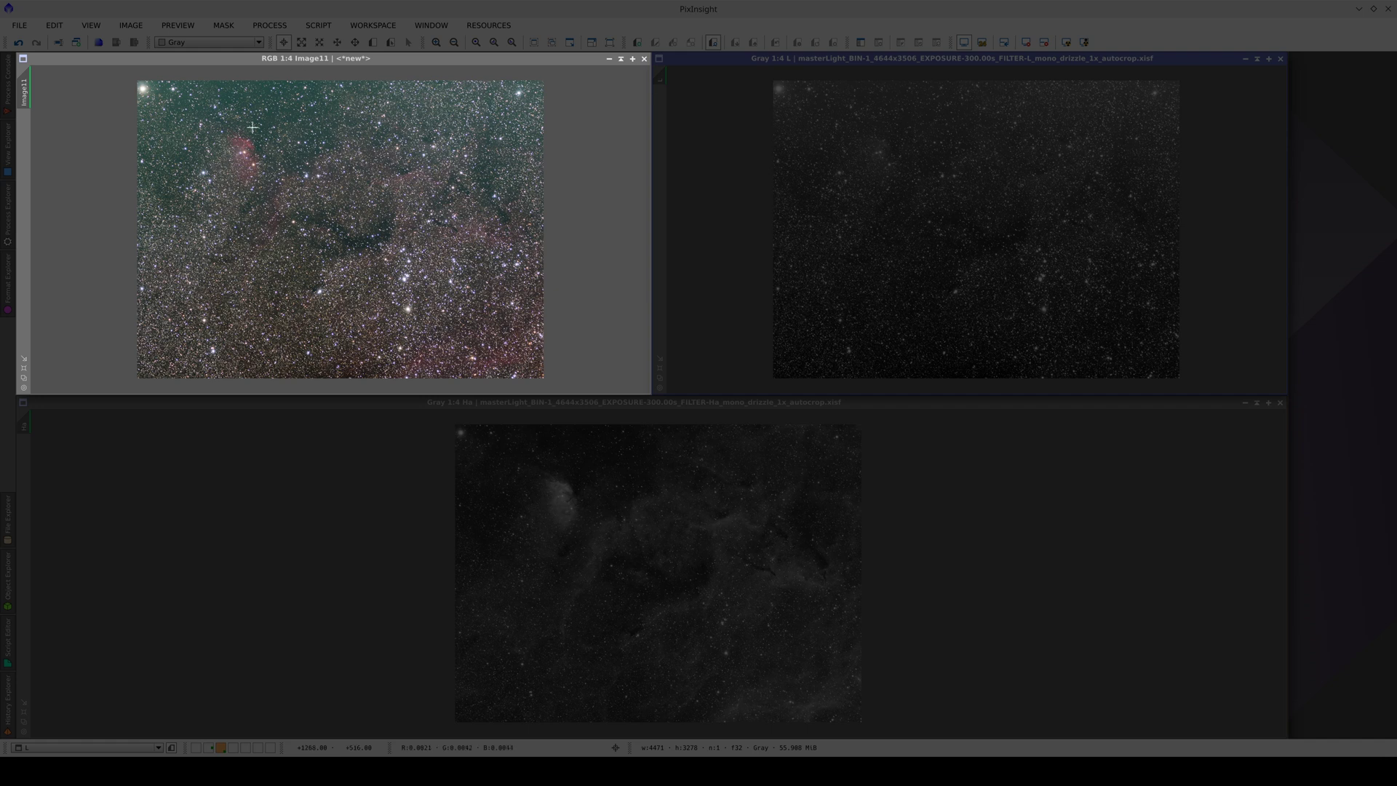
click(281, 107)
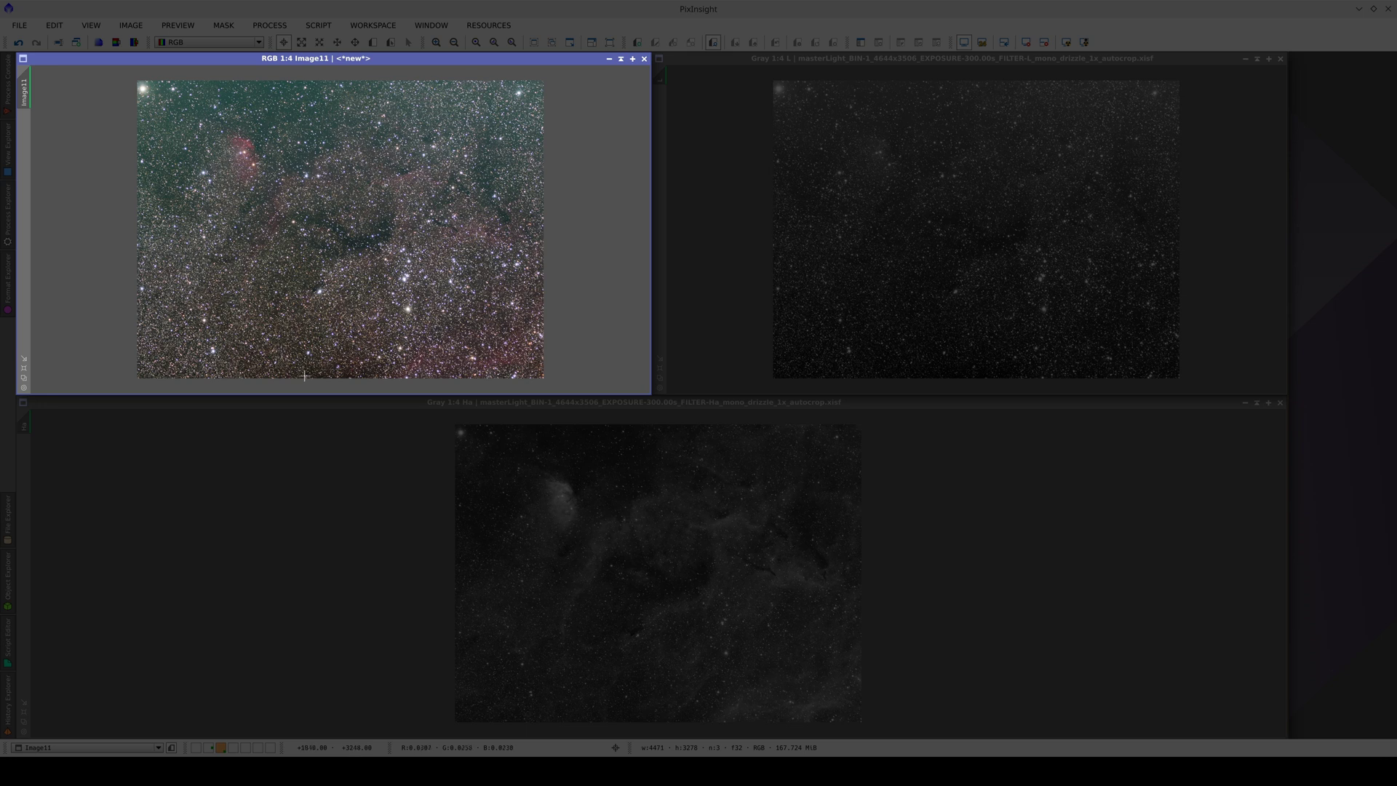
key(ctrl+alt+m)
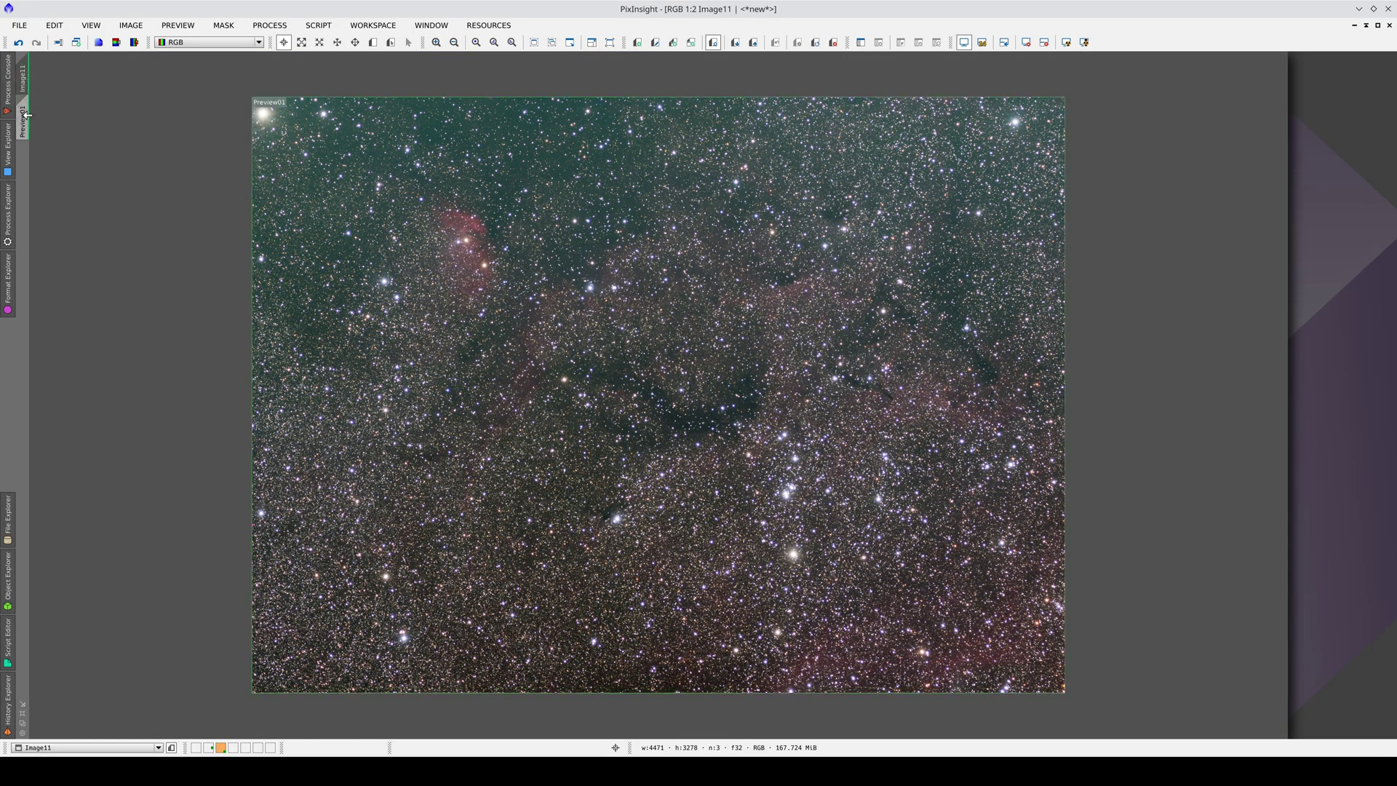
- On Preview01, launch MultiscaleGradientCorrection from the GradientCorrection category and enable MARS Database
click(24, 115)
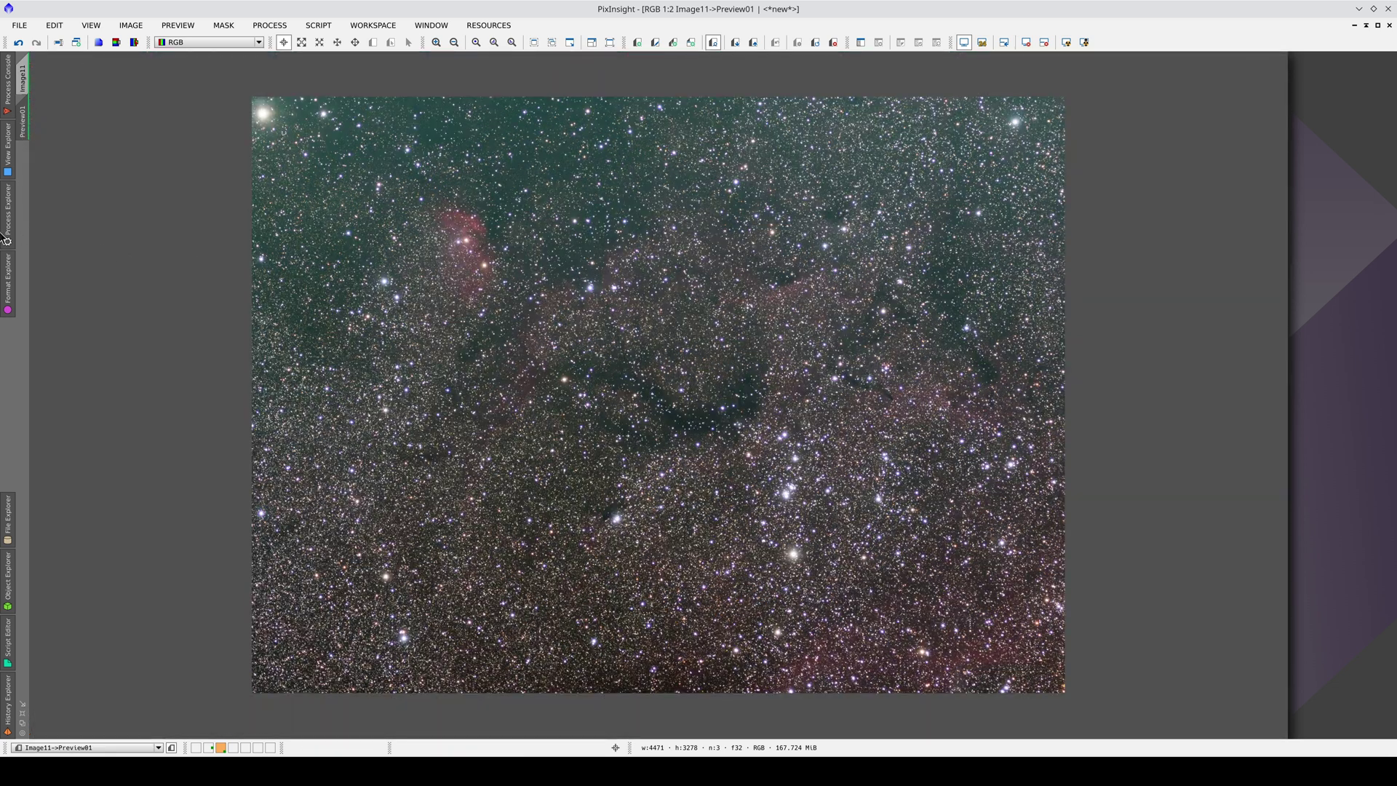
click(7, 237)
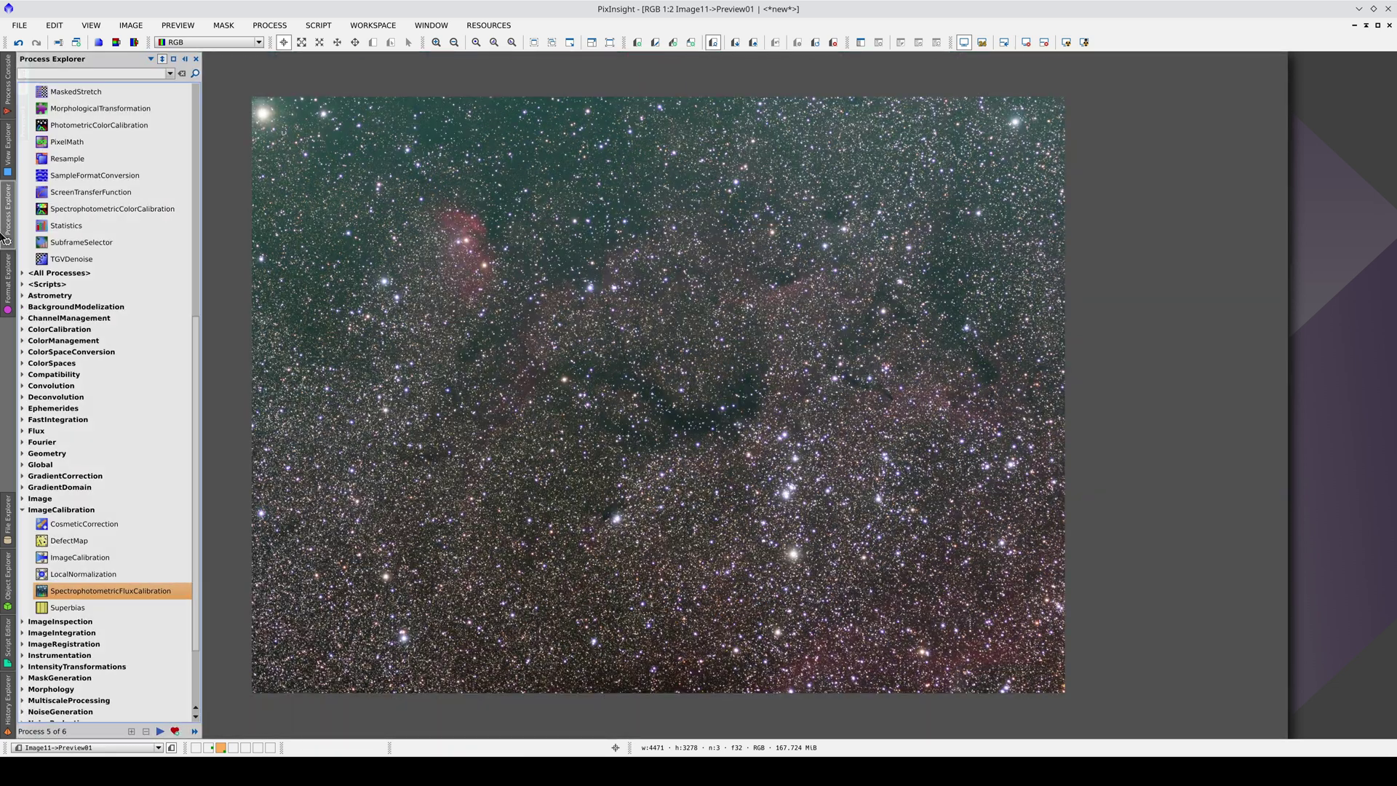
click(104, 476)
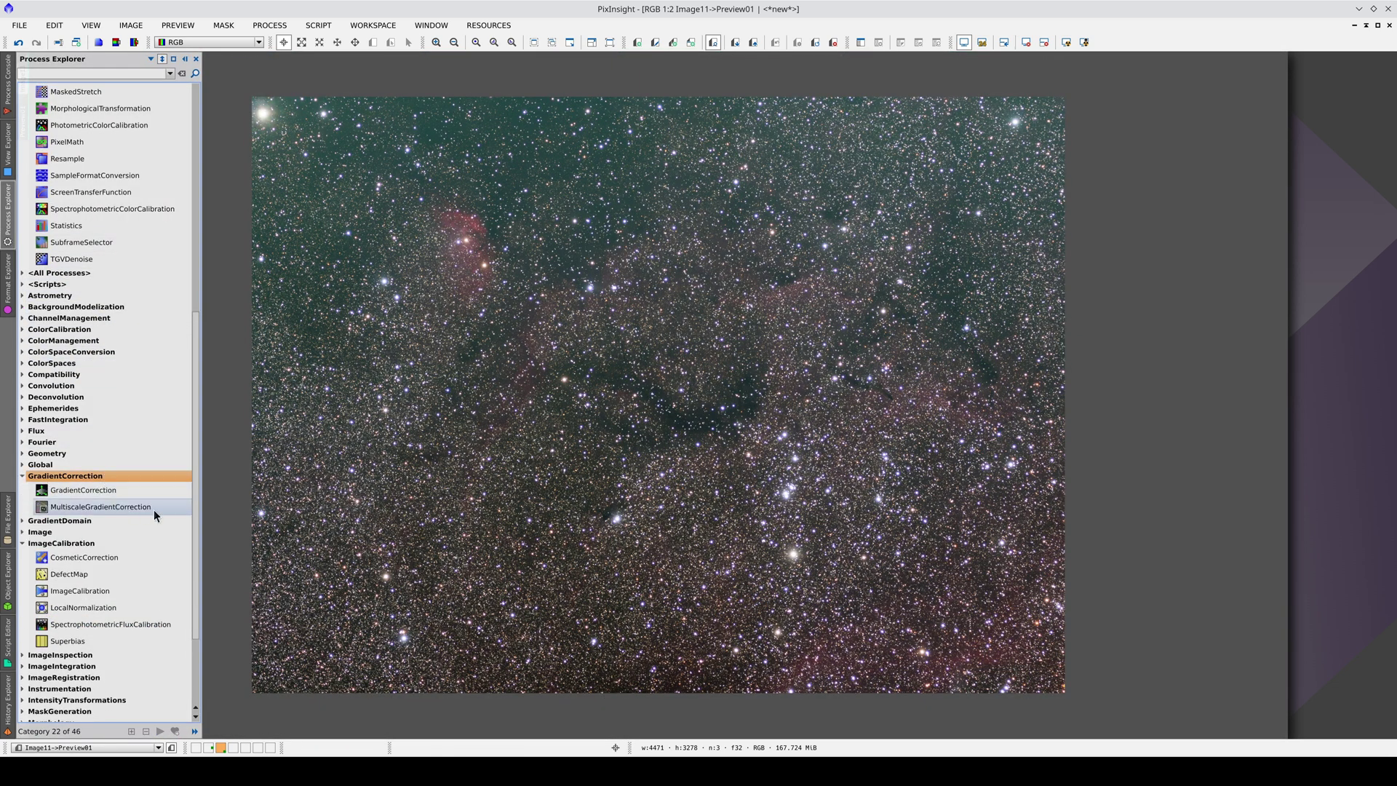
double_click(154, 511)
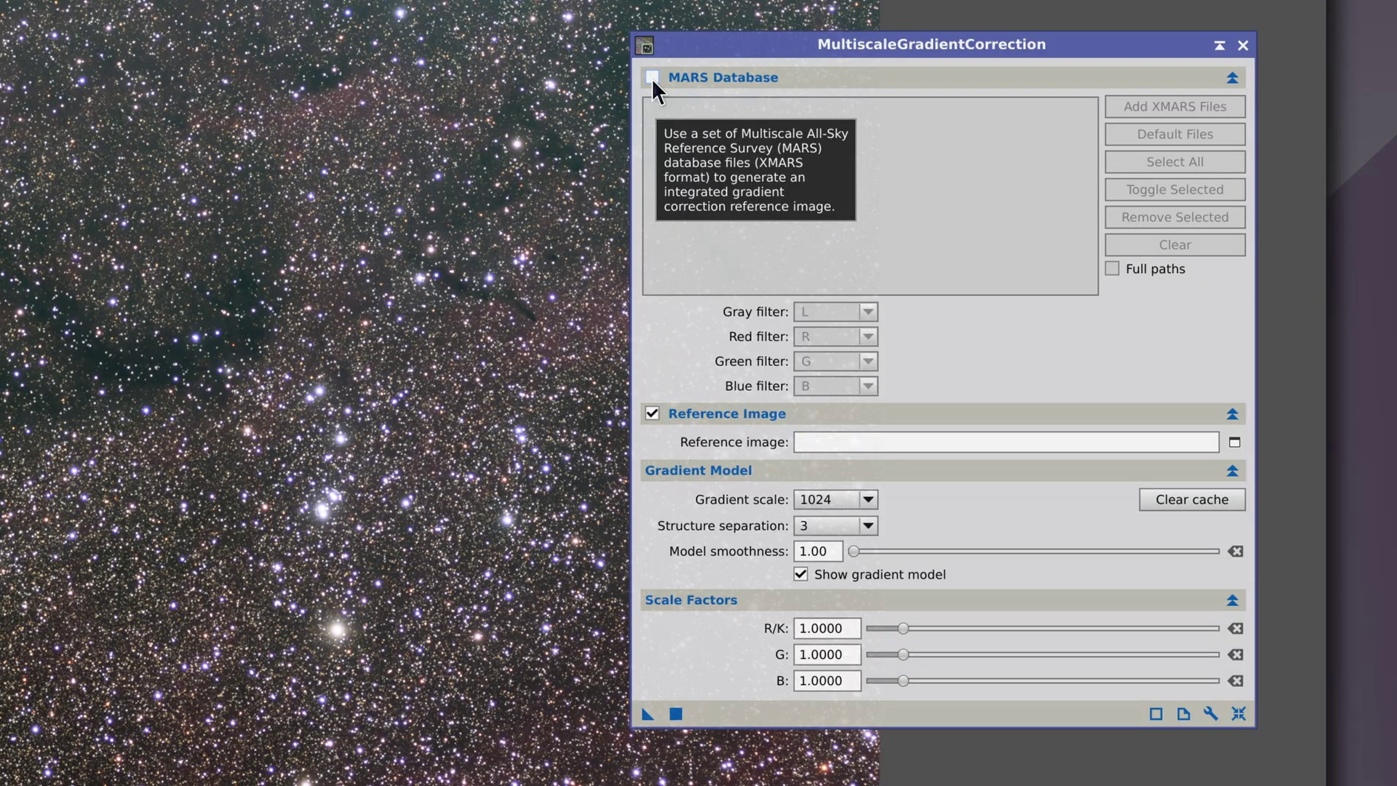
click(652, 77)
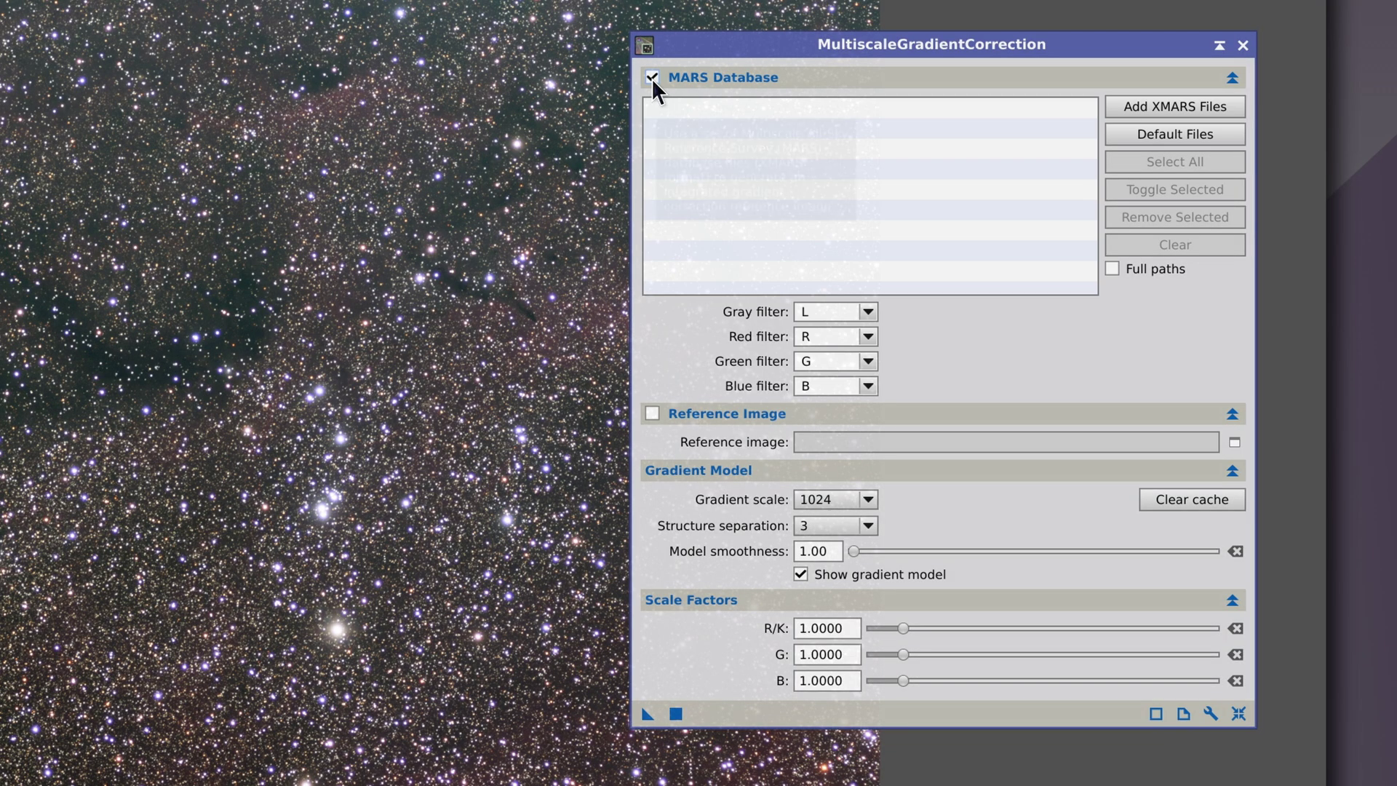
- Add MARS-DR1-1.0.3.xmars and MARS-DR1-u01-1.0.0.xmars from /nvd0/catalogs as default database files
click(1212, 715)
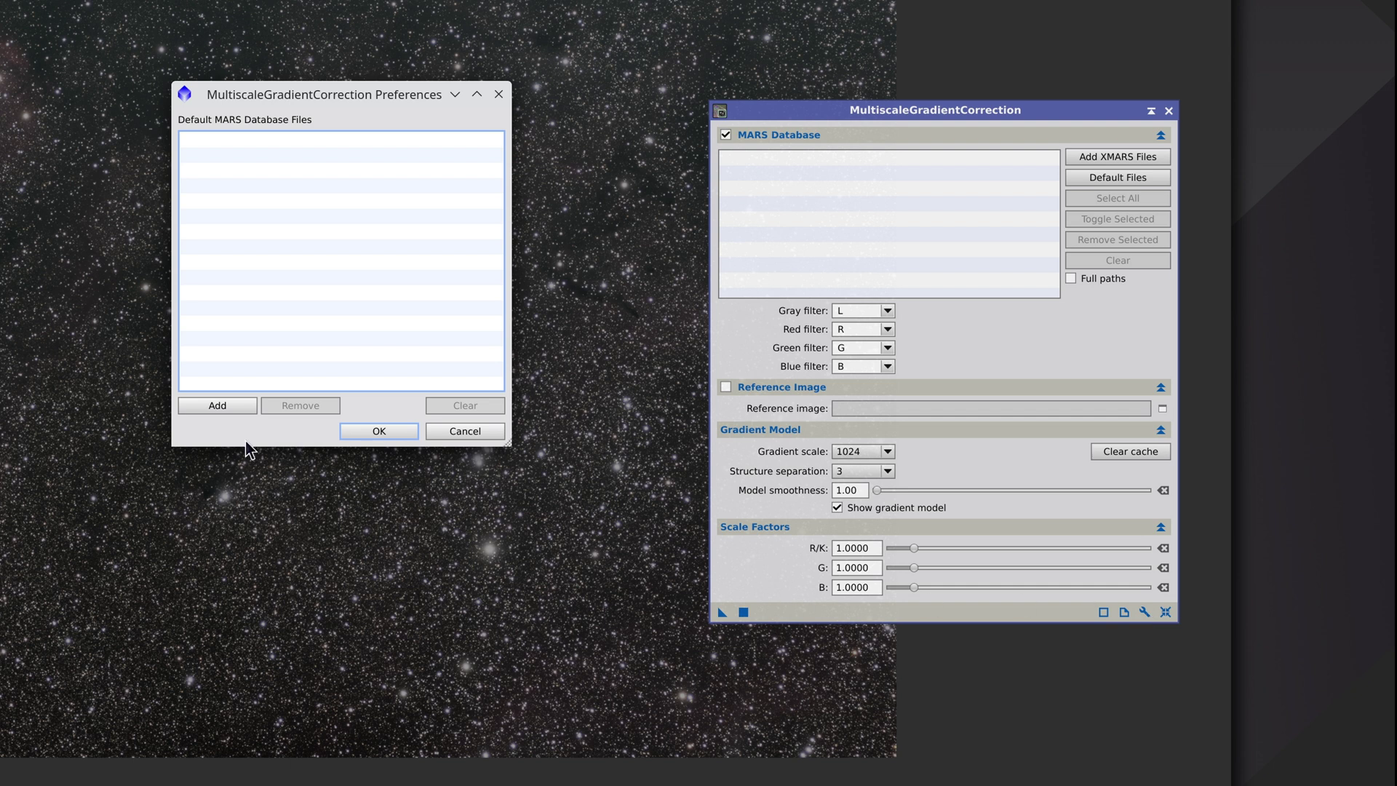
click(228, 405)
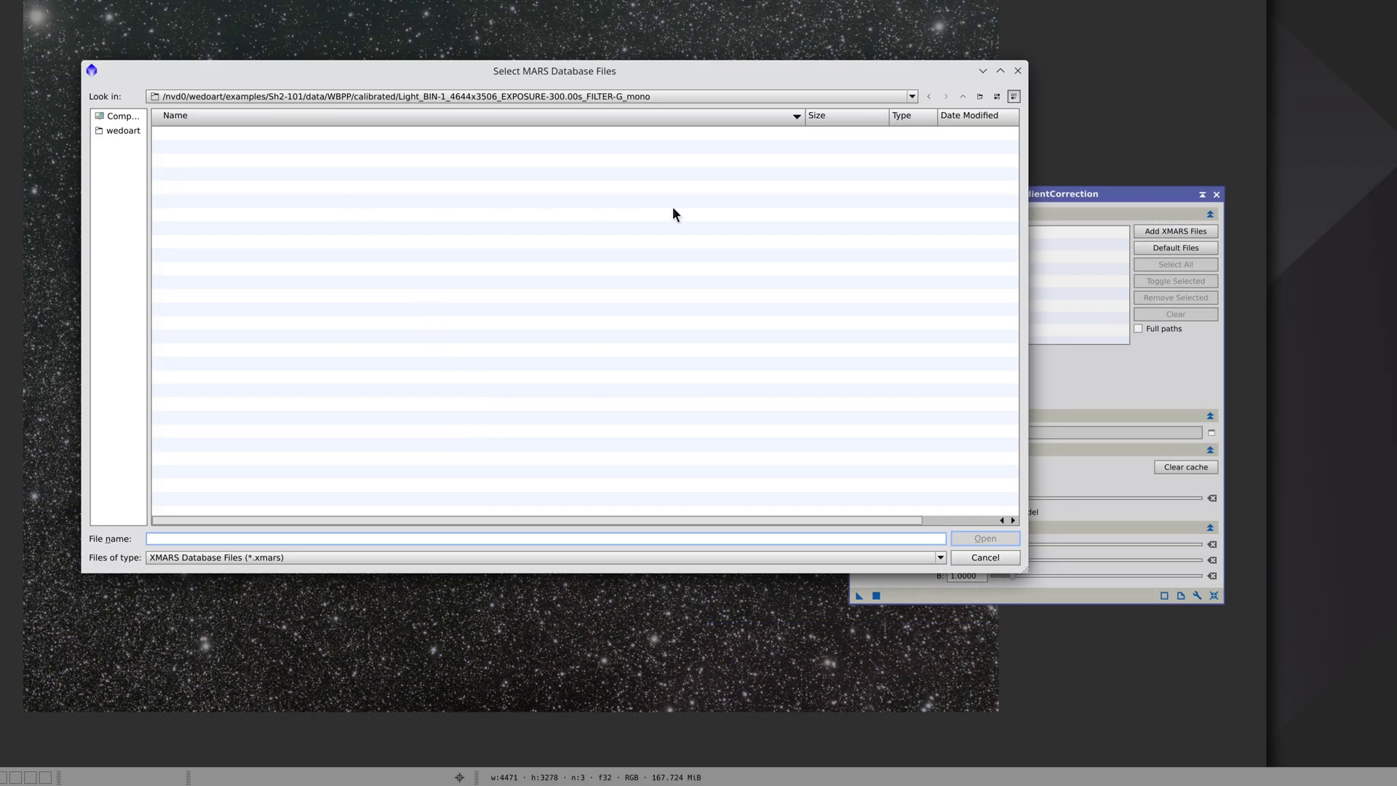
click(962, 96)
click(963, 96)
click(962, 96)
click(963, 96)
click(962, 96)
click(963, 96)
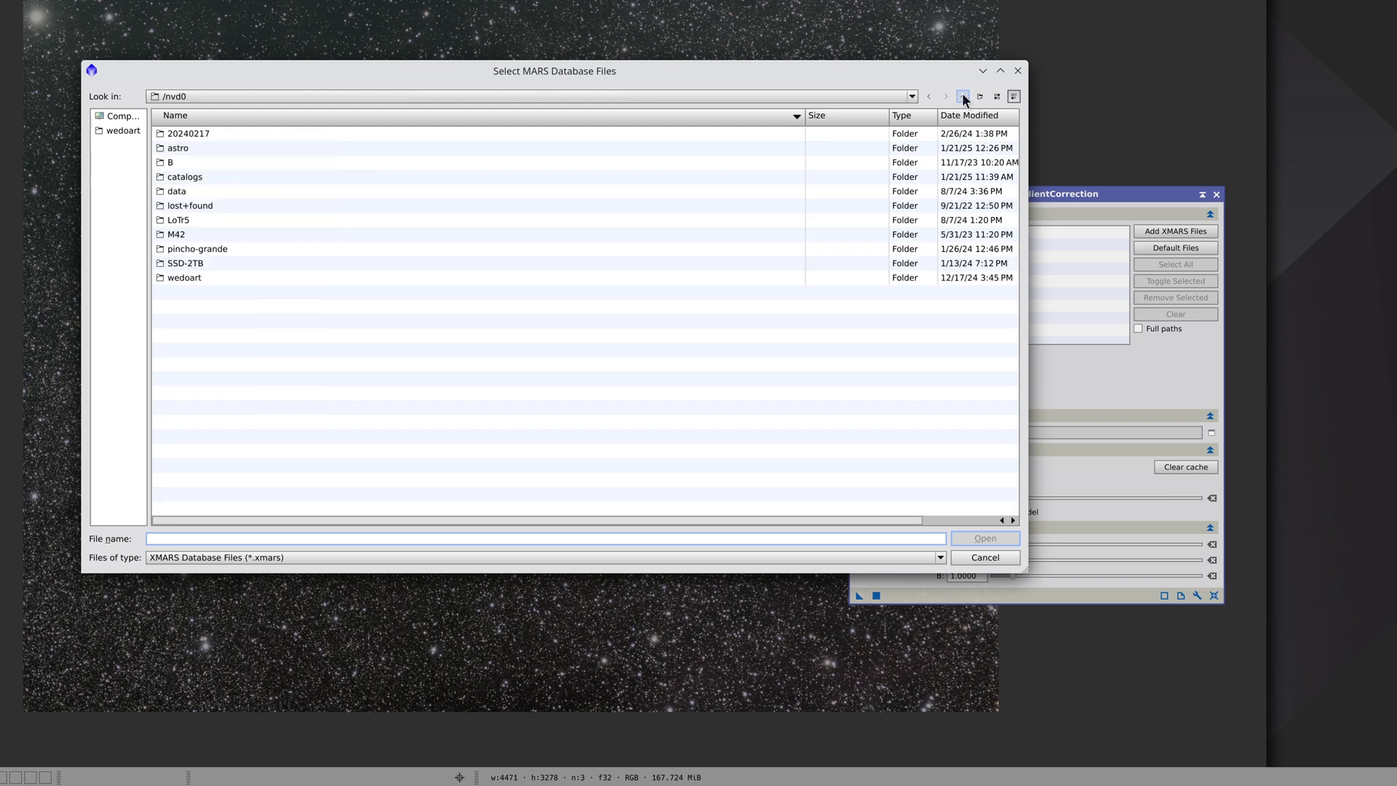
double_click(199, 176)
click(206, 177)
shift+click(240, 190)
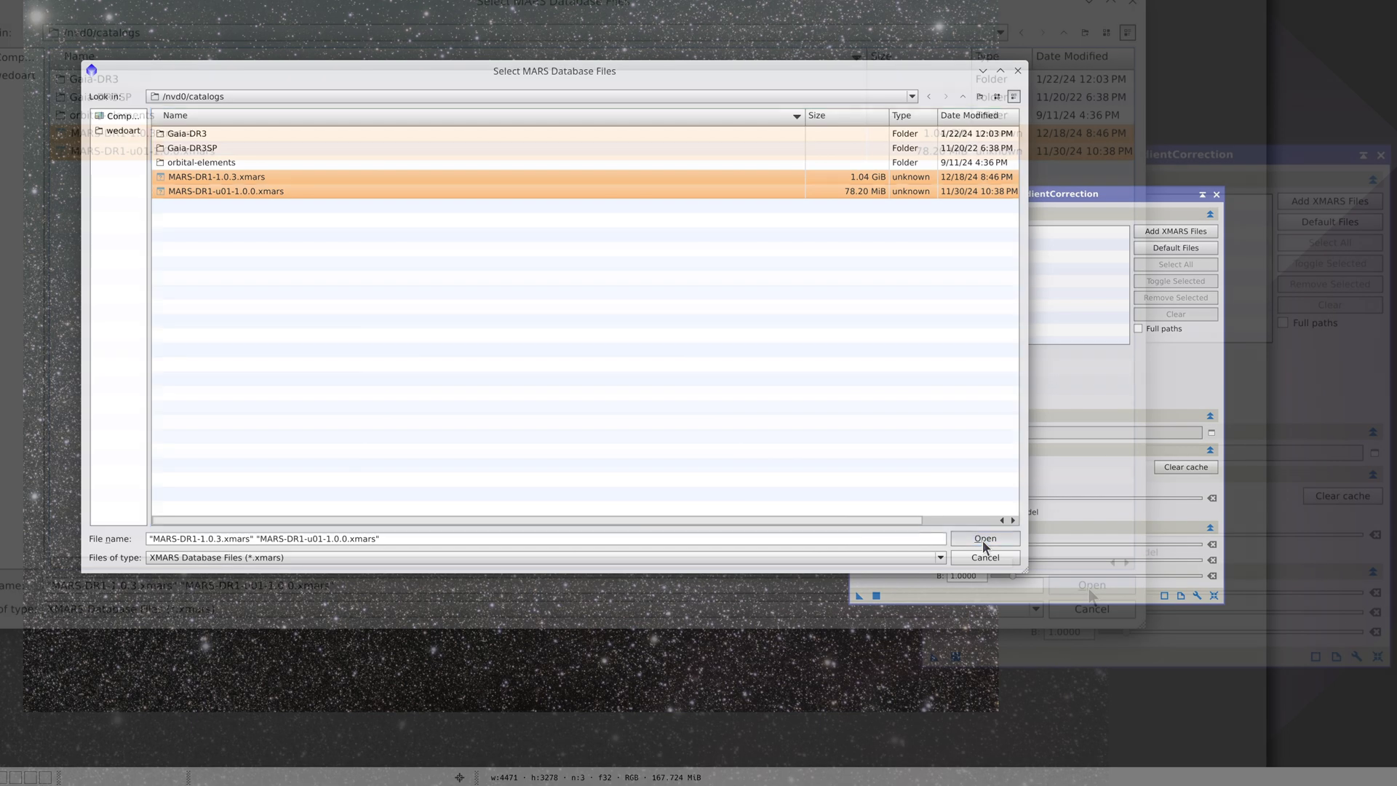
click(982, 539)
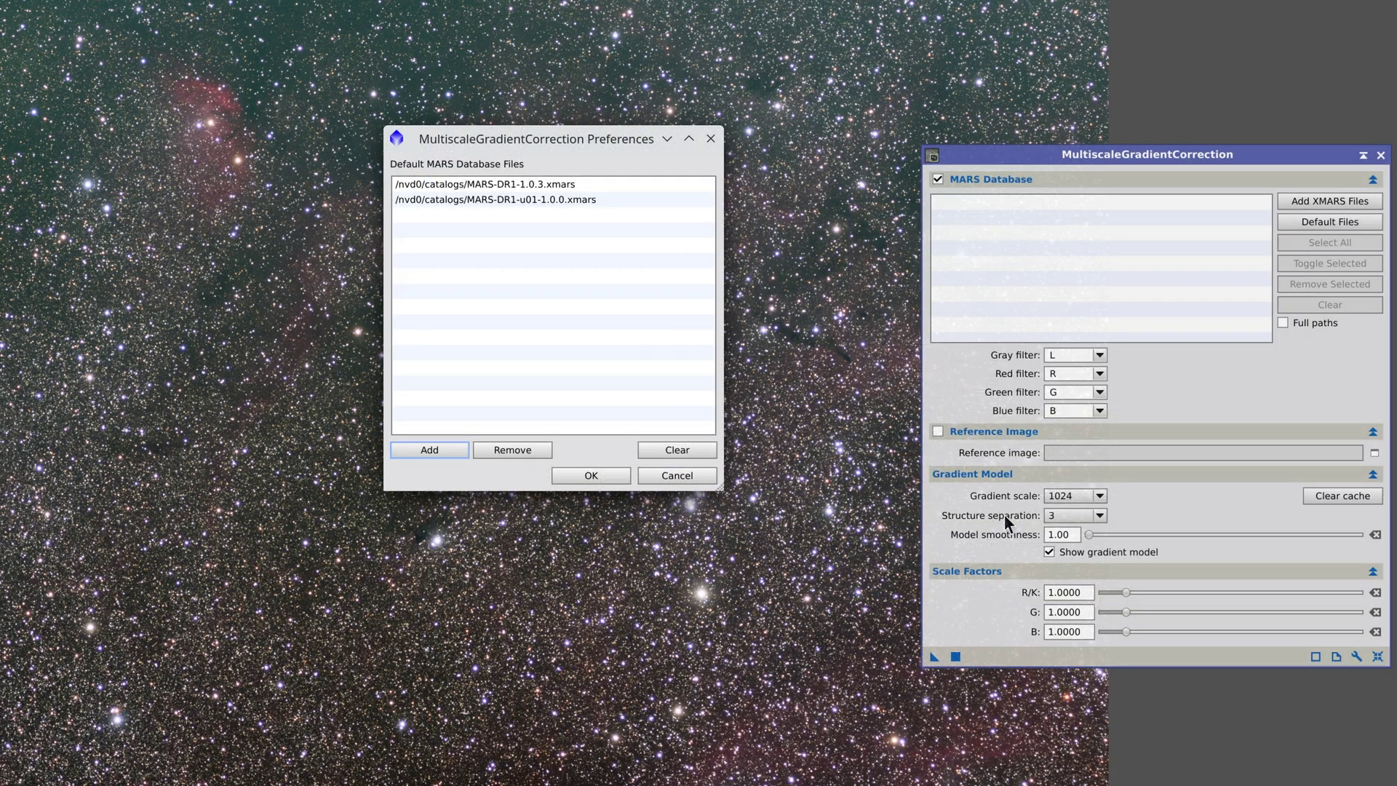
click(582, 475)
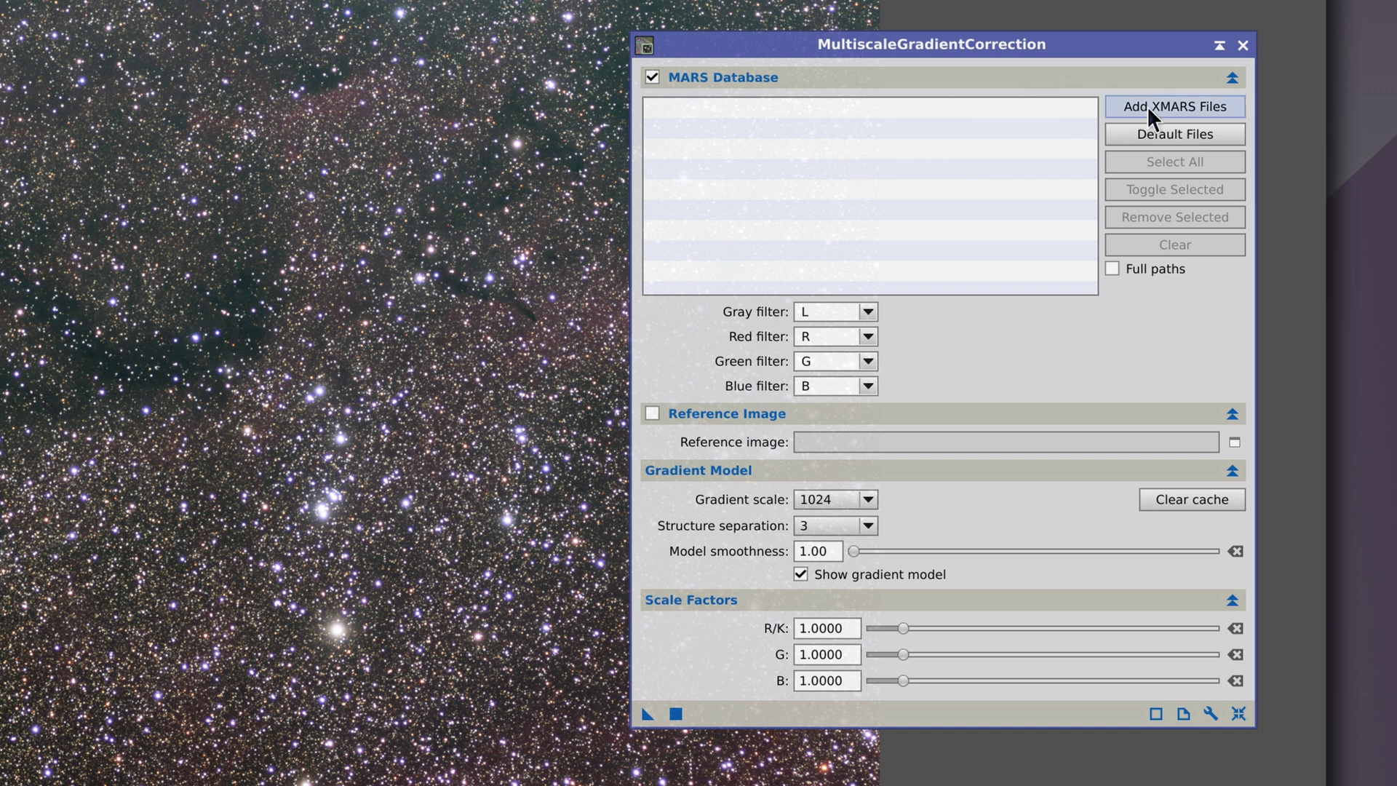
- Load the default MARS files, enable MARS-DR1-1.0.3.xmars, and apply the correction to Preview01
click(1176, 136)
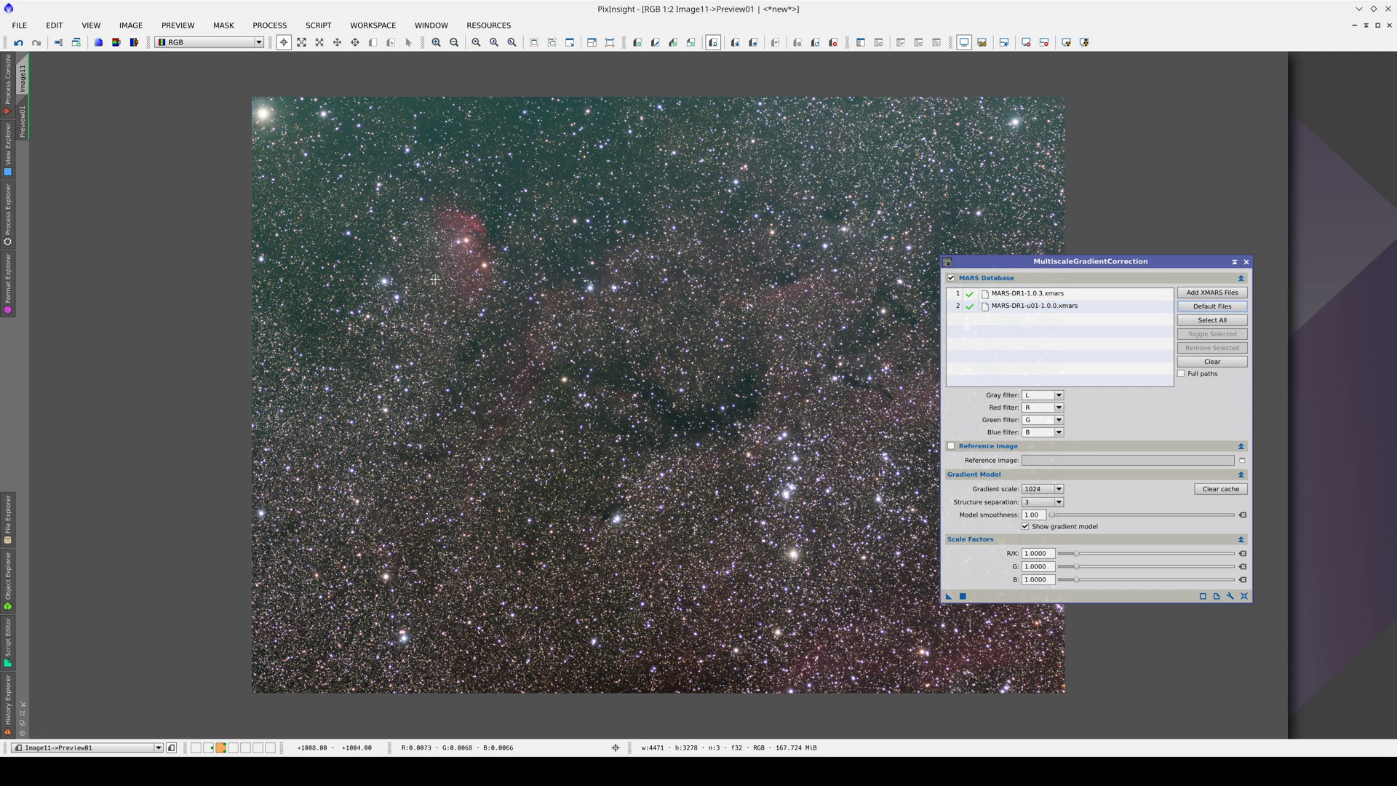
click(1060, 294)
click(1051, 308)
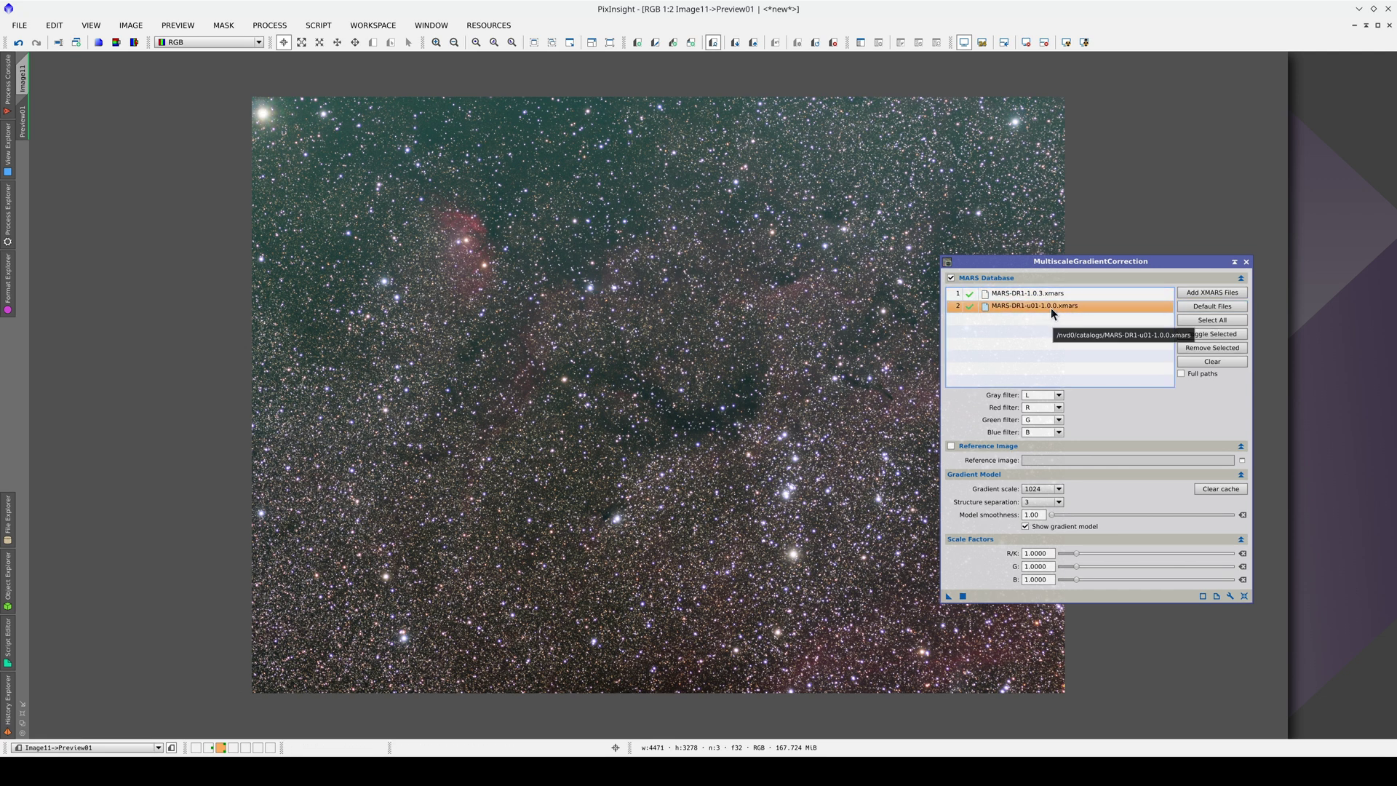
click(983, 294)
click(970, 295)
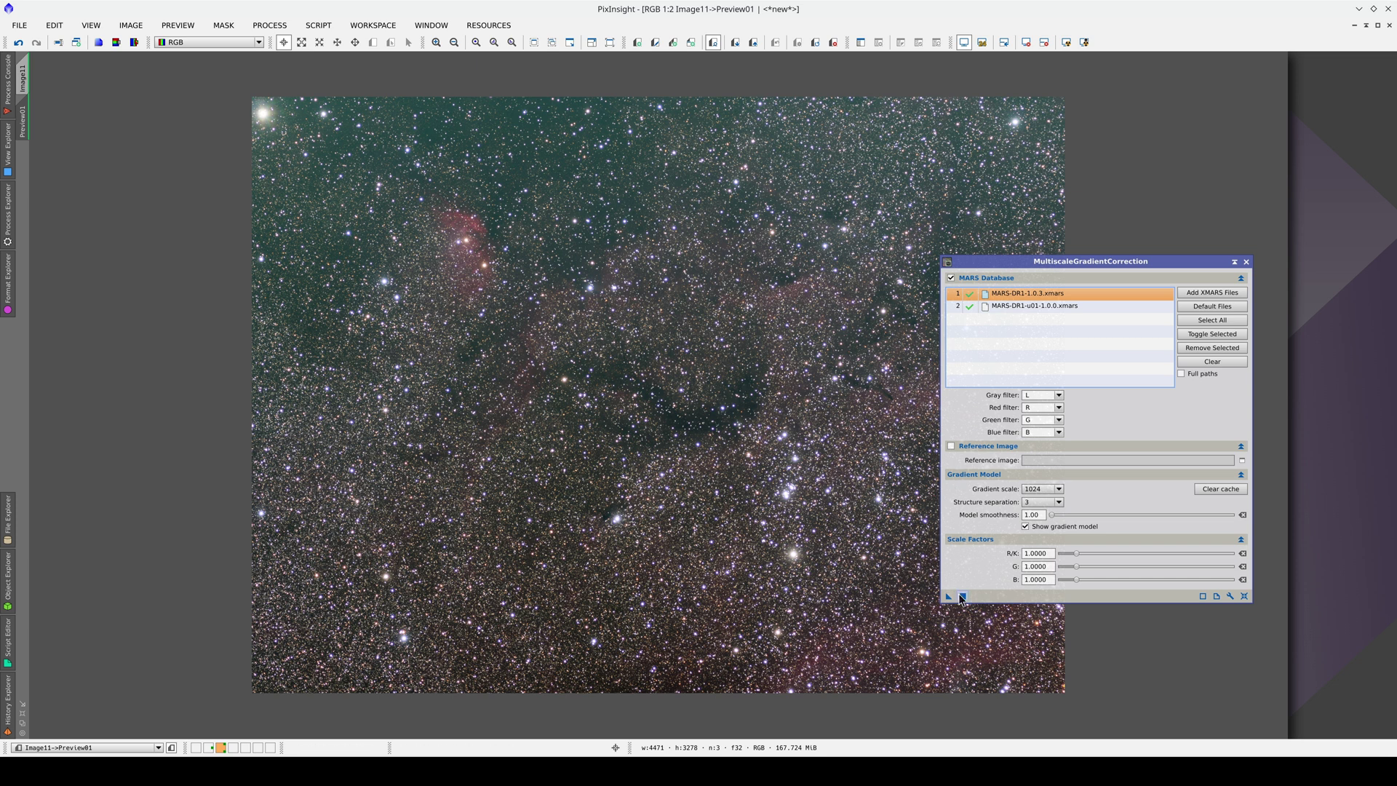
click(963, 597)
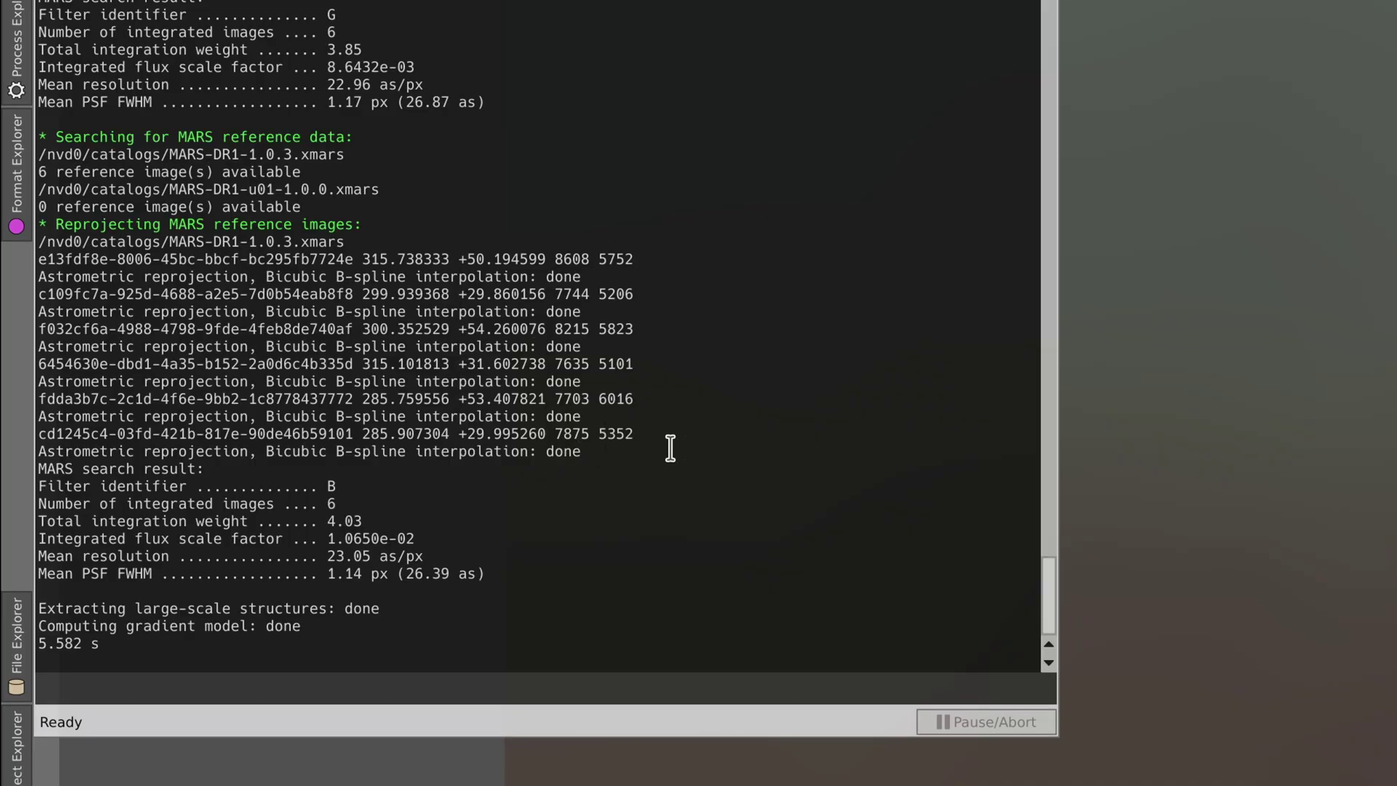
- Review the blue- and green-channel reprojection entries in the Process Console log
drag(634, 433, 42, 261)
scroll(194, 219, up, 9)
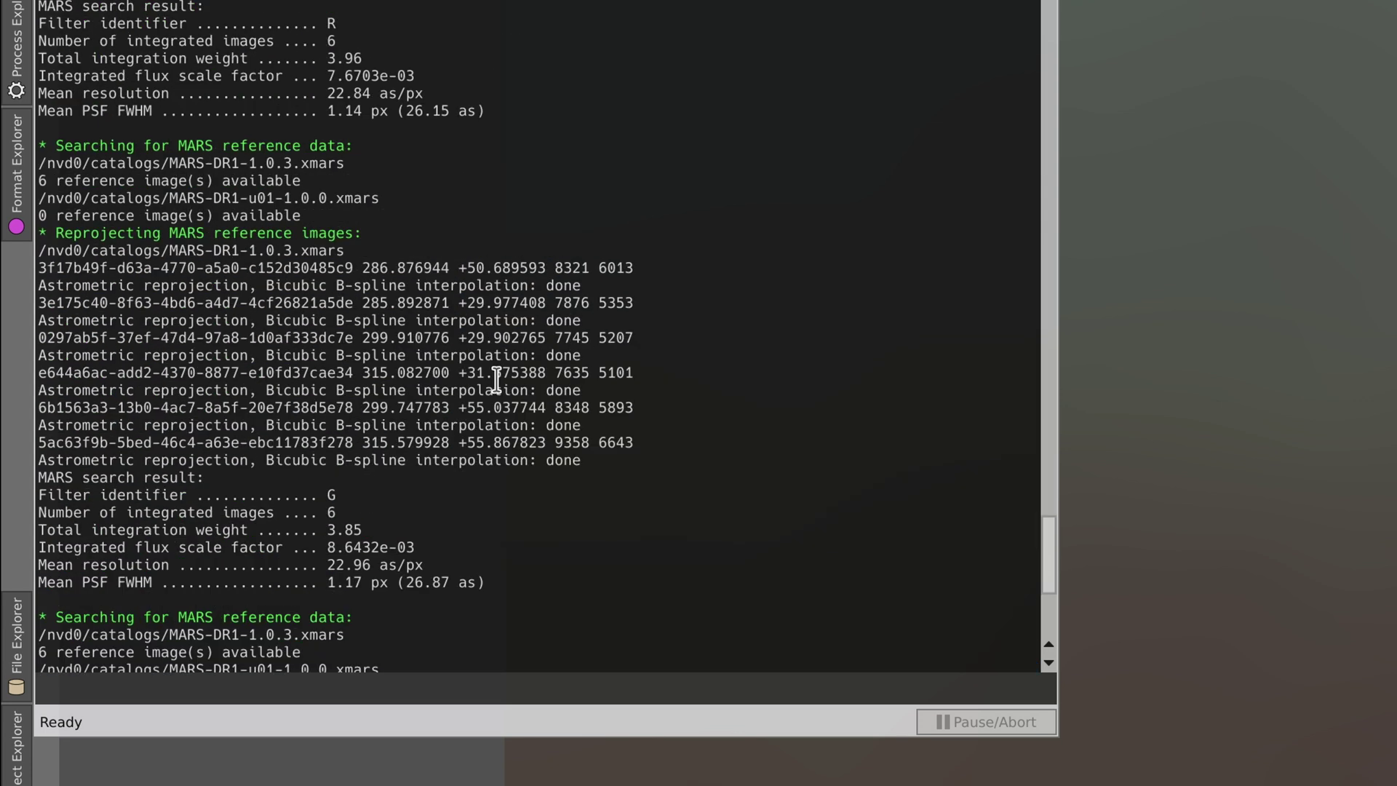
drag(631, 445, 41, 263)
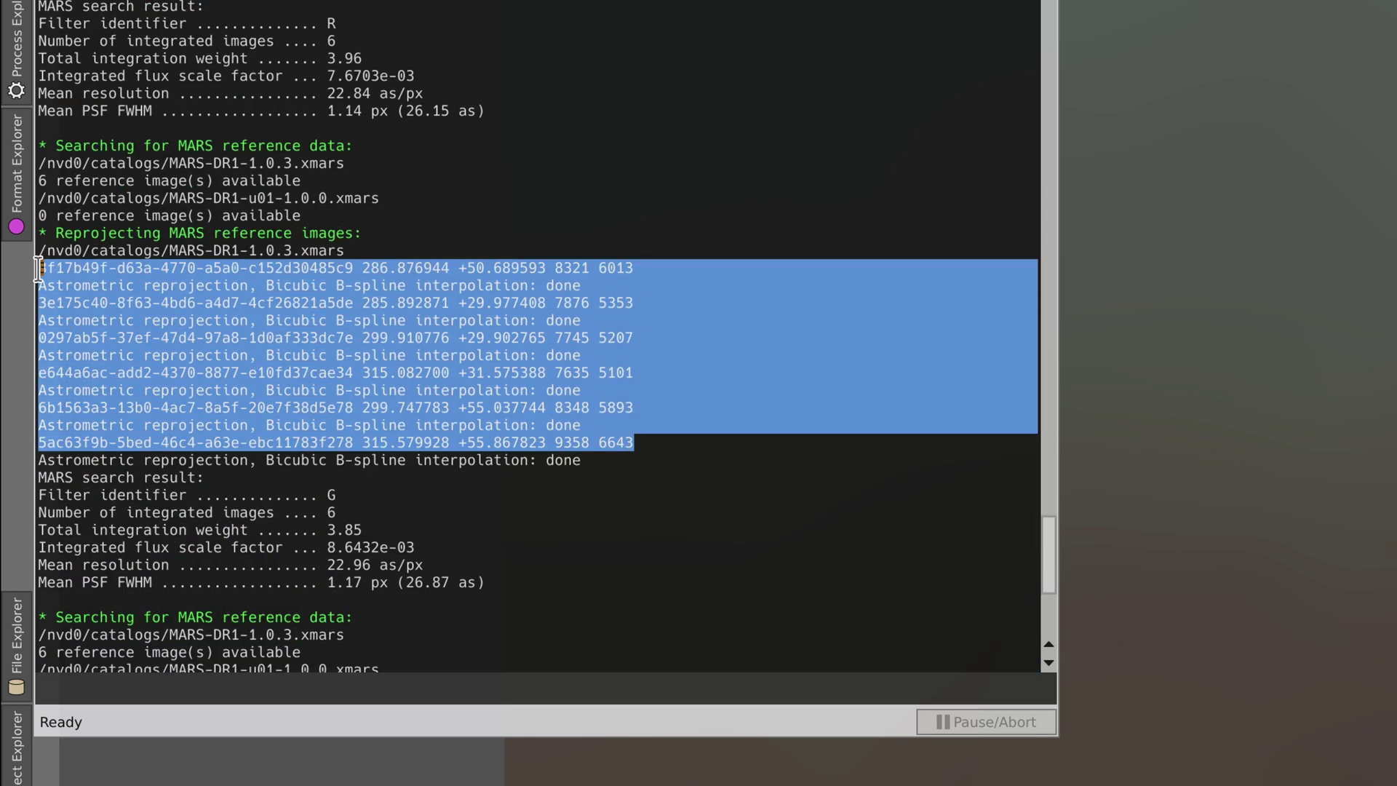
scroll(291, 237, up, 6)
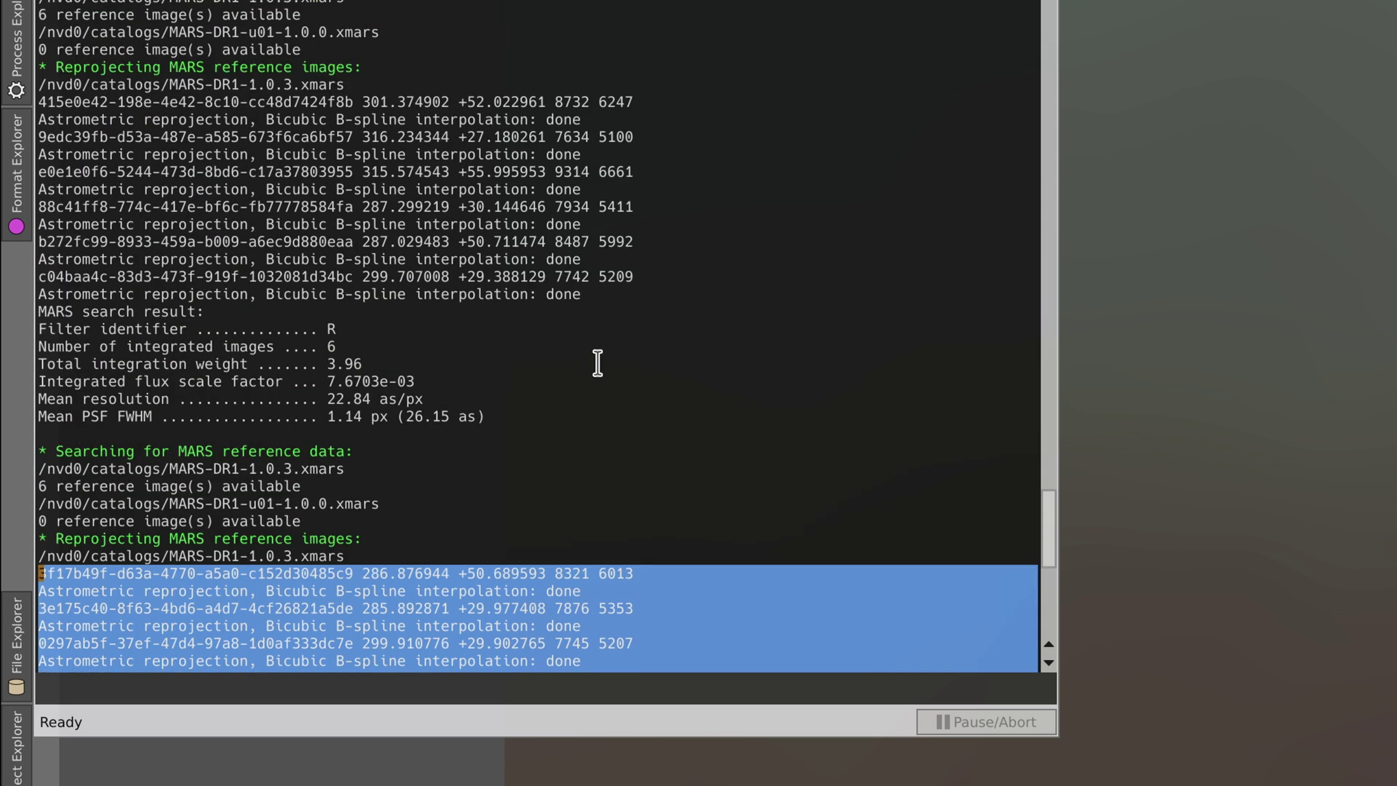
scroll(619, 400, down, 5)
scroll(637, 428, down, 7)
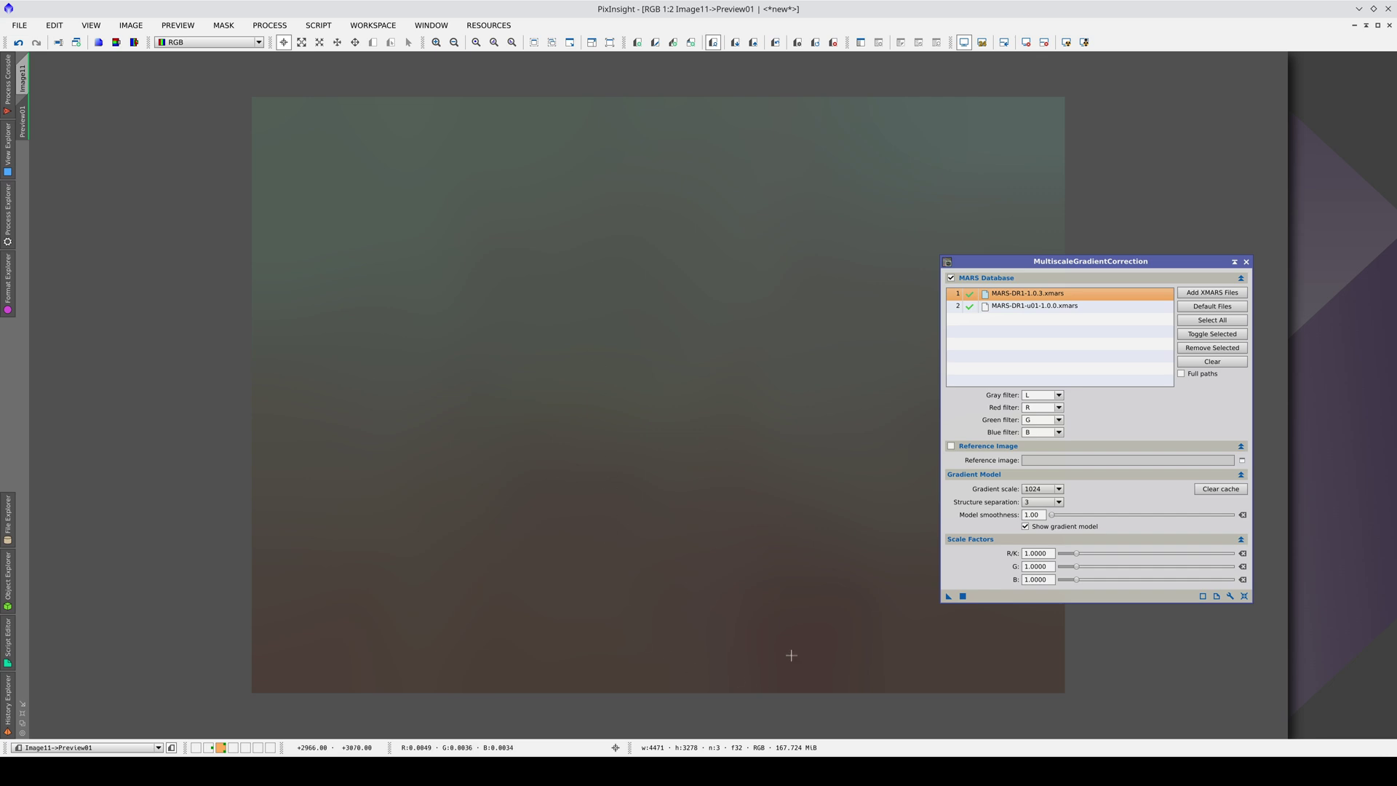
- Toggle Preview01 between the gradient model and the original star field, ending on the original
click(775, 42)
click(775, 42)
click(774, 42)
click(774, 42)
click(775, 43)
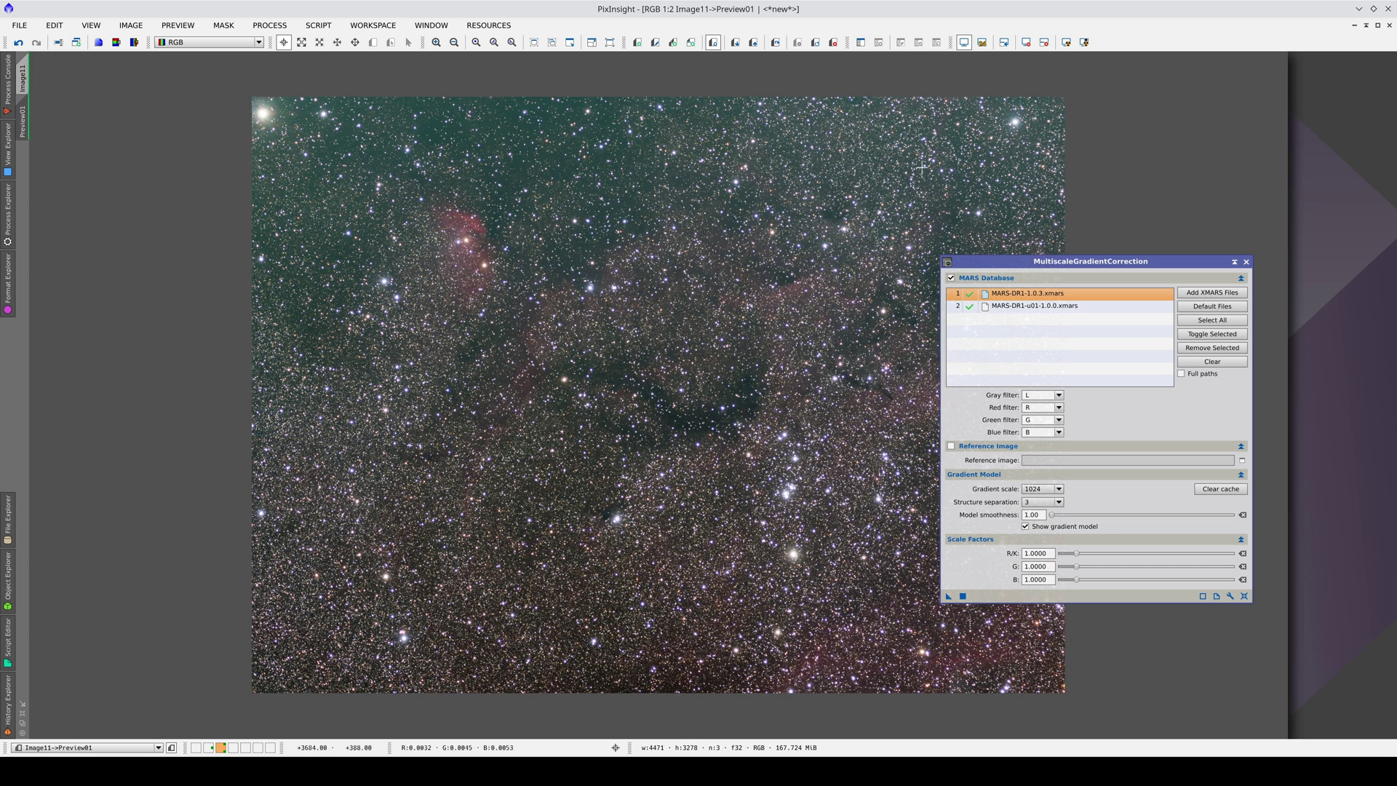
- Recompute the gradient model with a 256 px gradient scale and compare it to the original
click(1052, 487)
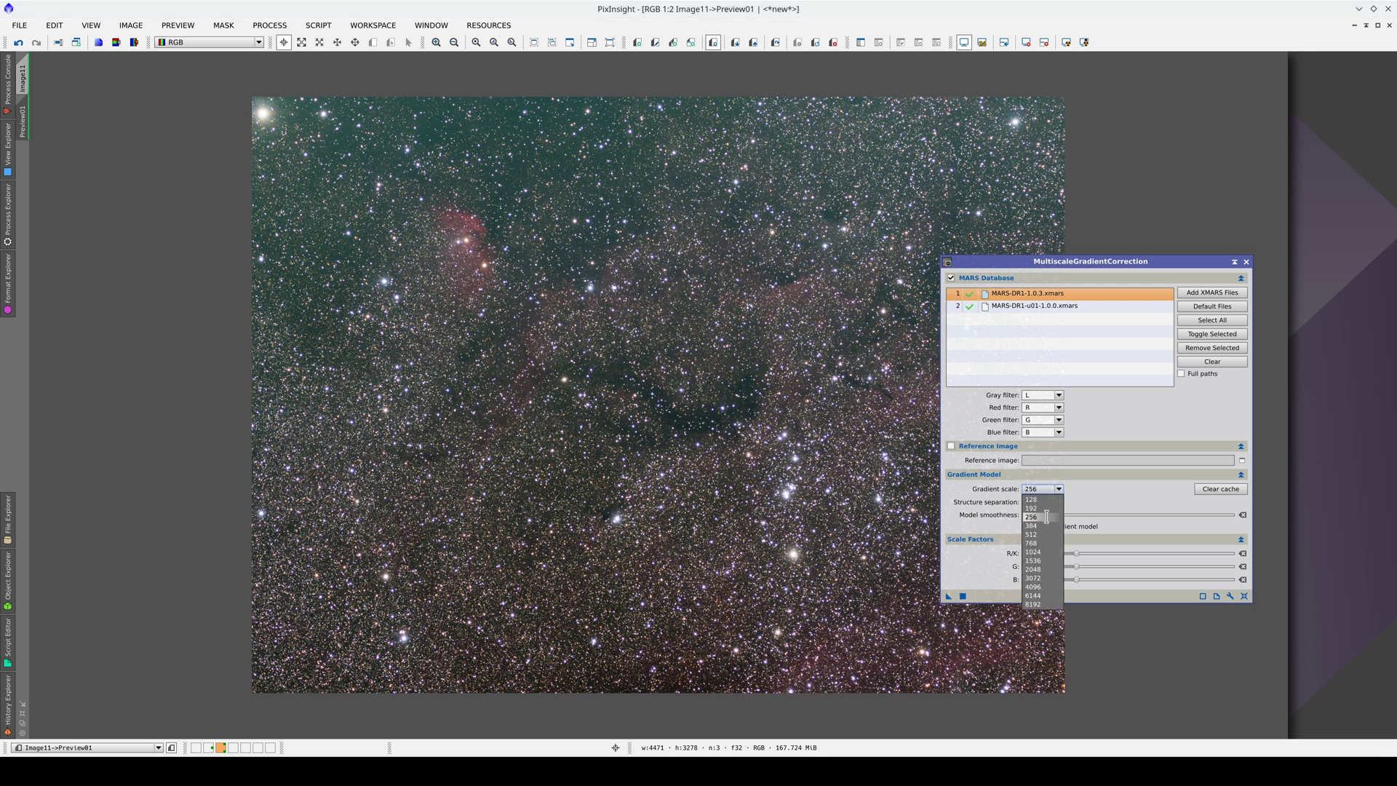
click(1040, 517)
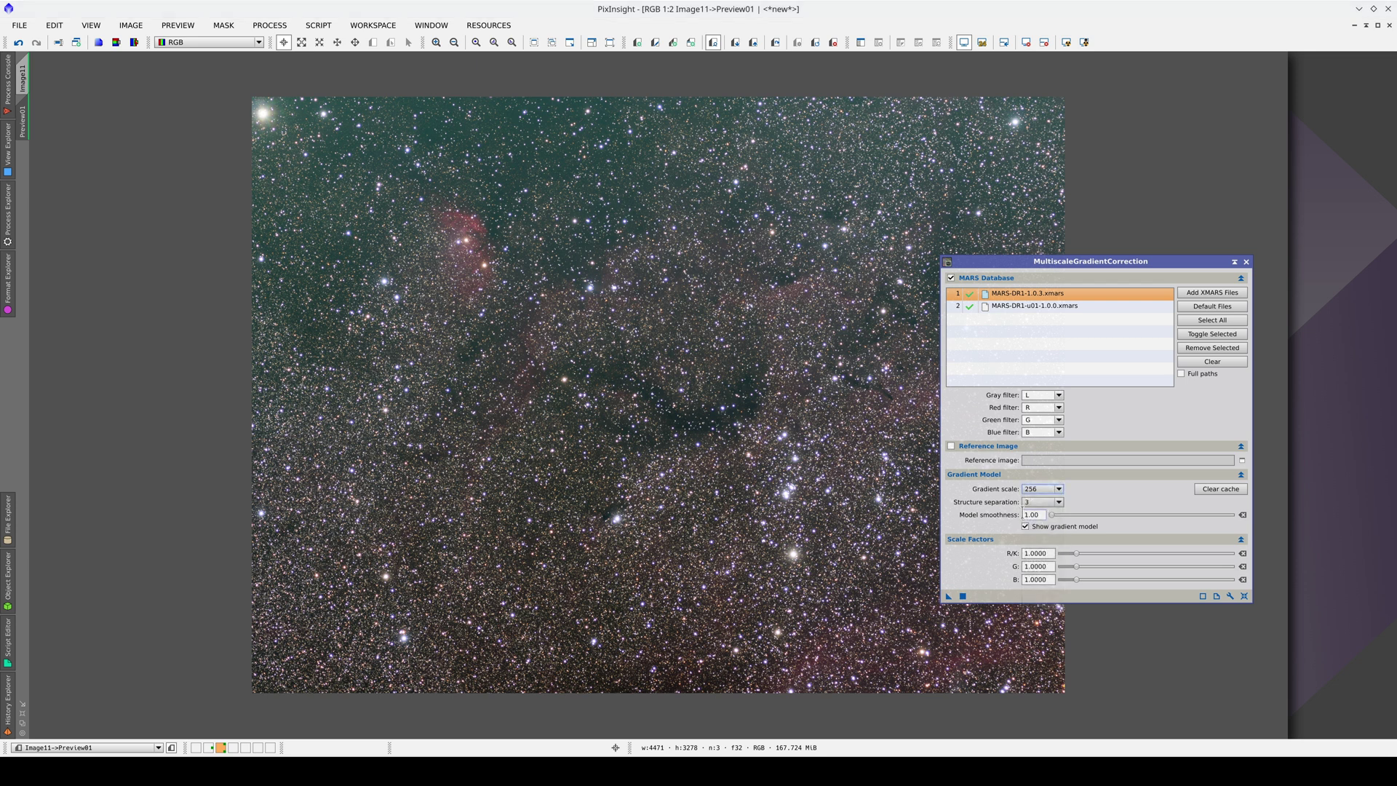
click(963, 597)
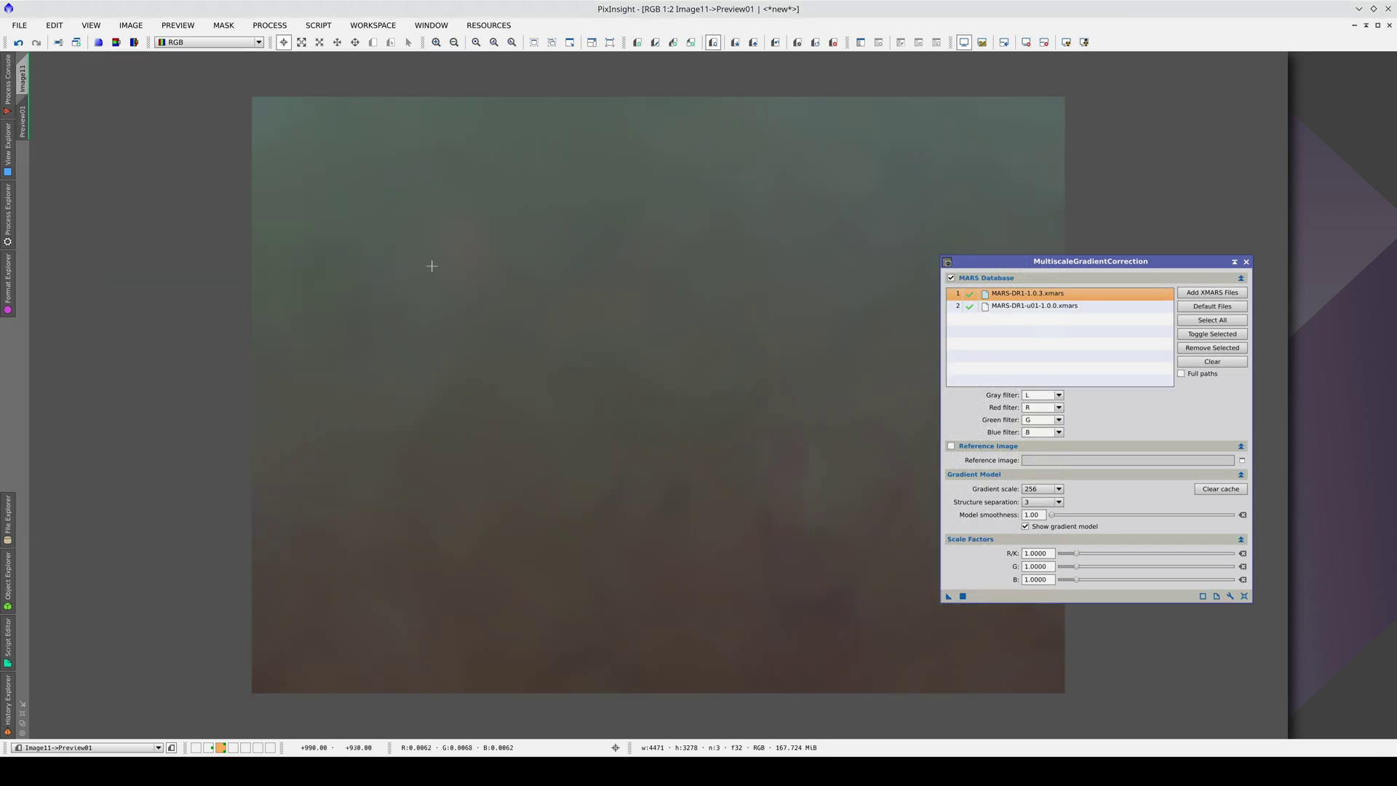
key(ctrl+shift+z)
key(ctrl+shift+z)
key(ctrl+shift+z)
key(ctrl+shift+z)
key(ctrl+shift+z)
key(ctrl+shift+z)
key(ctrl+shift+z)
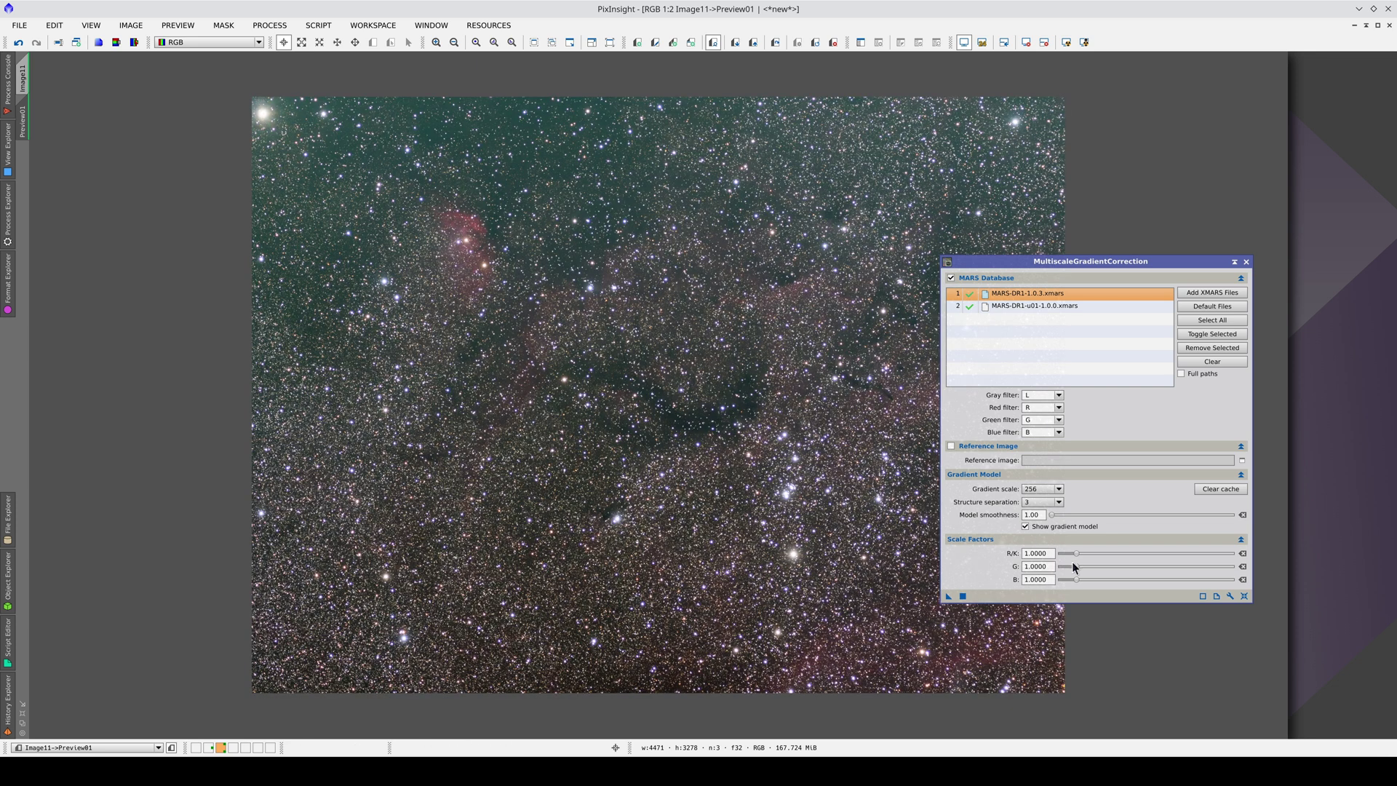
- Set all scale factors to 0.9, duplicate Preview01 as Preview011, and compute the gradient model
key(ctrl+shift+z)
drag(1076, 553, 1074, 553)
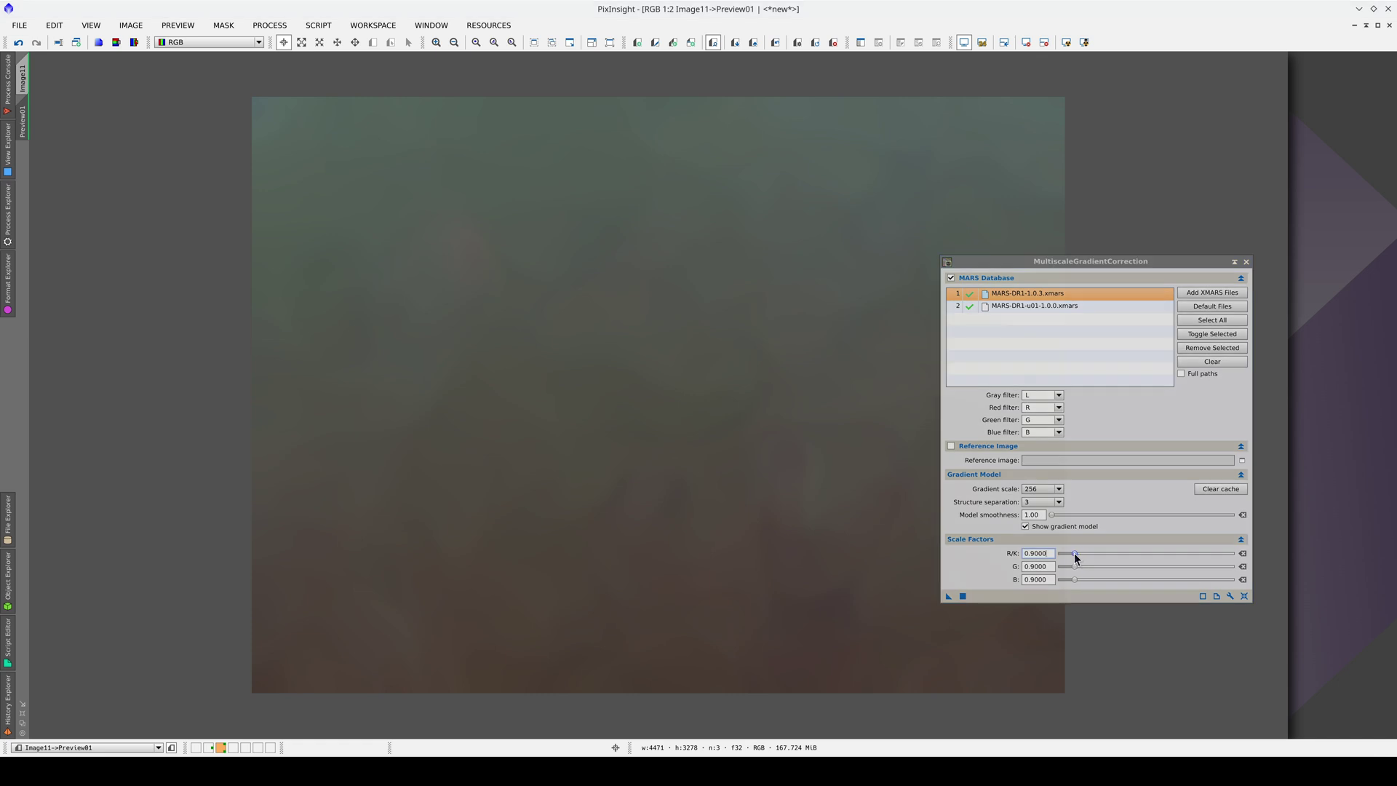
drag(24, 123, 22, 181)
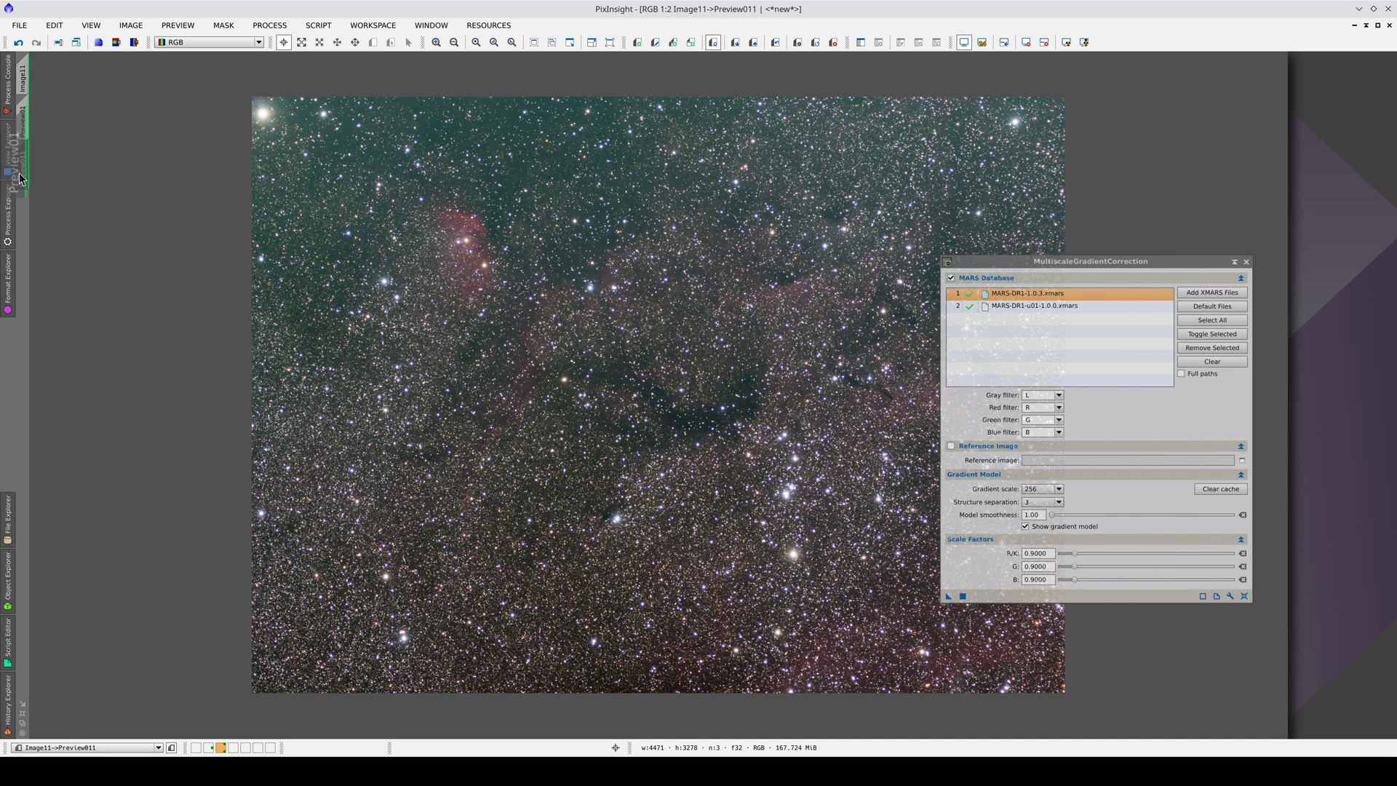
click(963, 597)
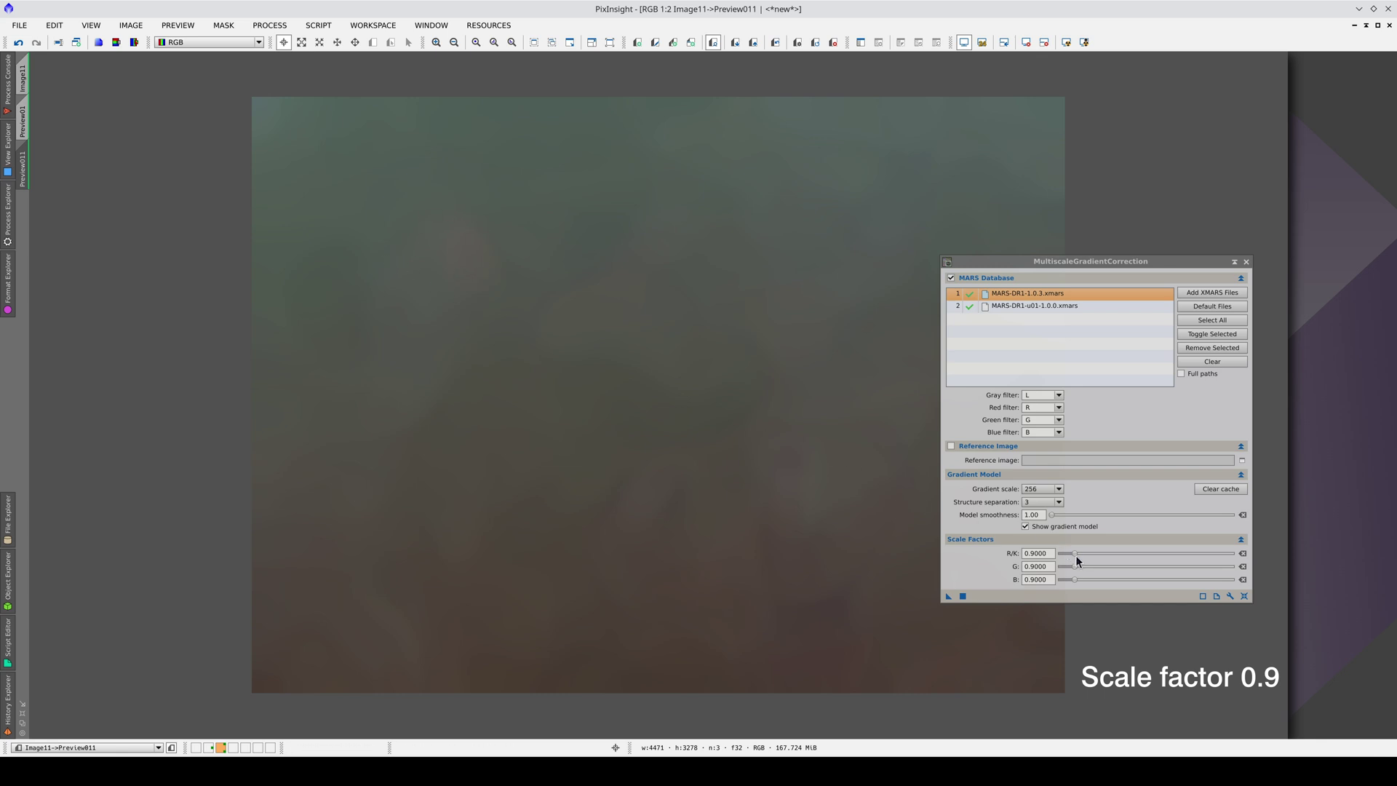
- Compute gradient models with scale factors 1.1 and then 1.2
drag(1076, 554, 1078, 552)
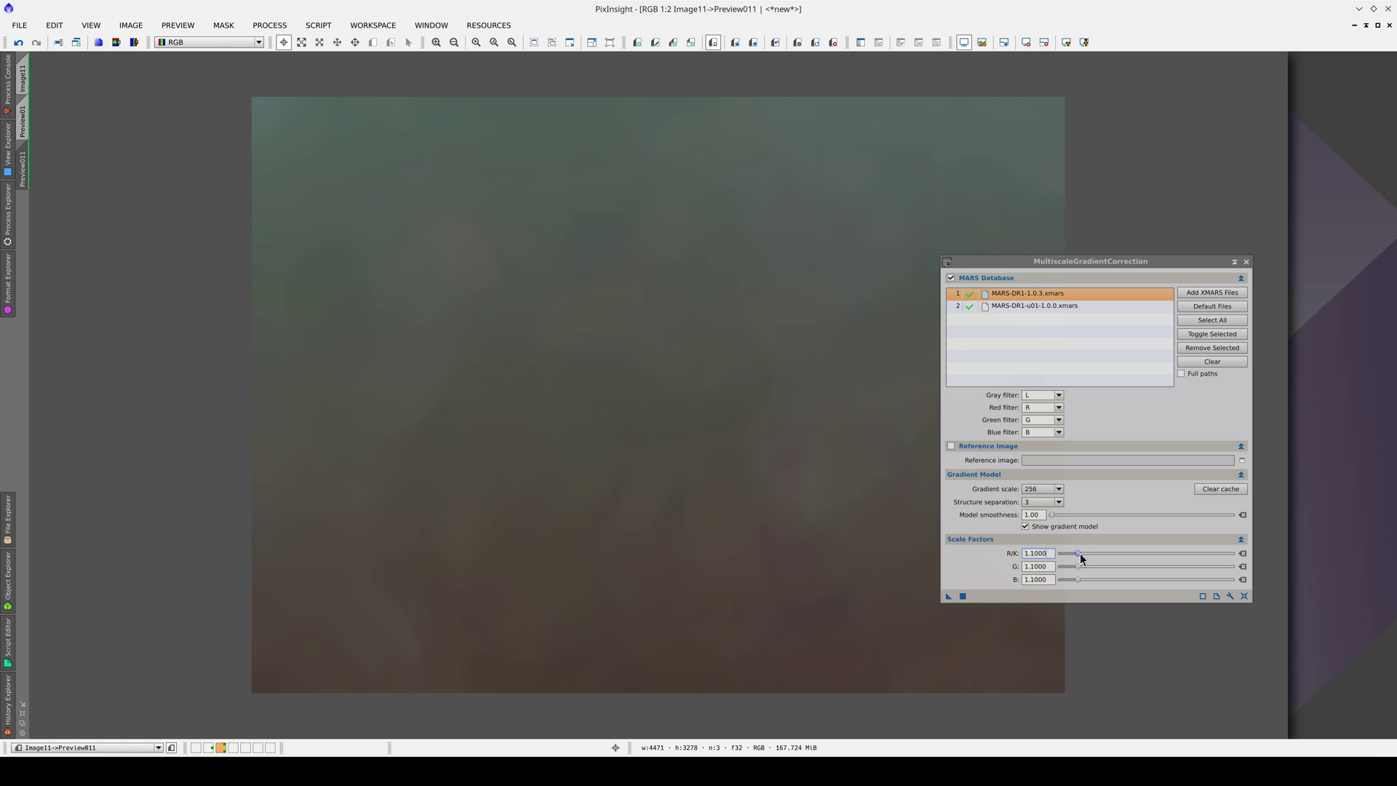
click(962, 599)
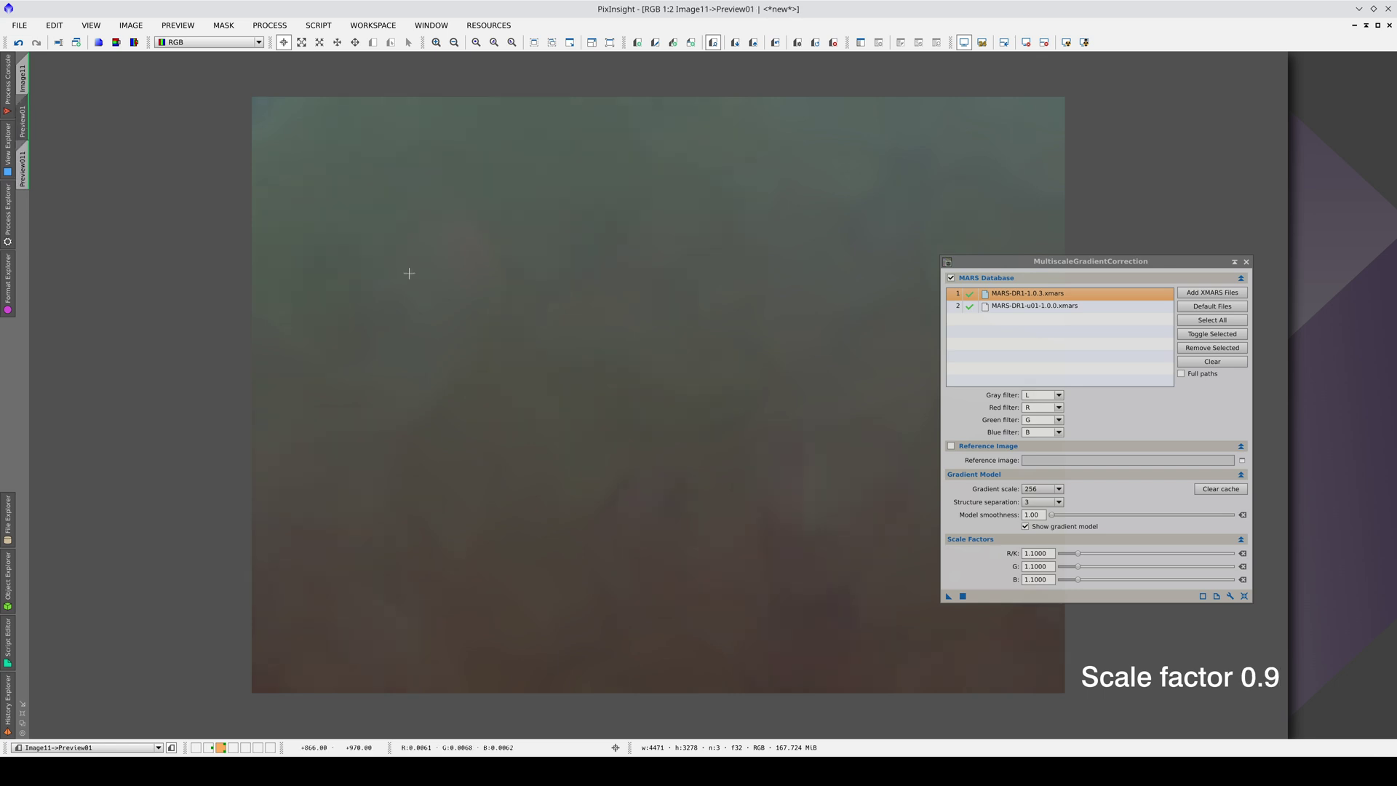
drag(1078, 553, 1080, 554)
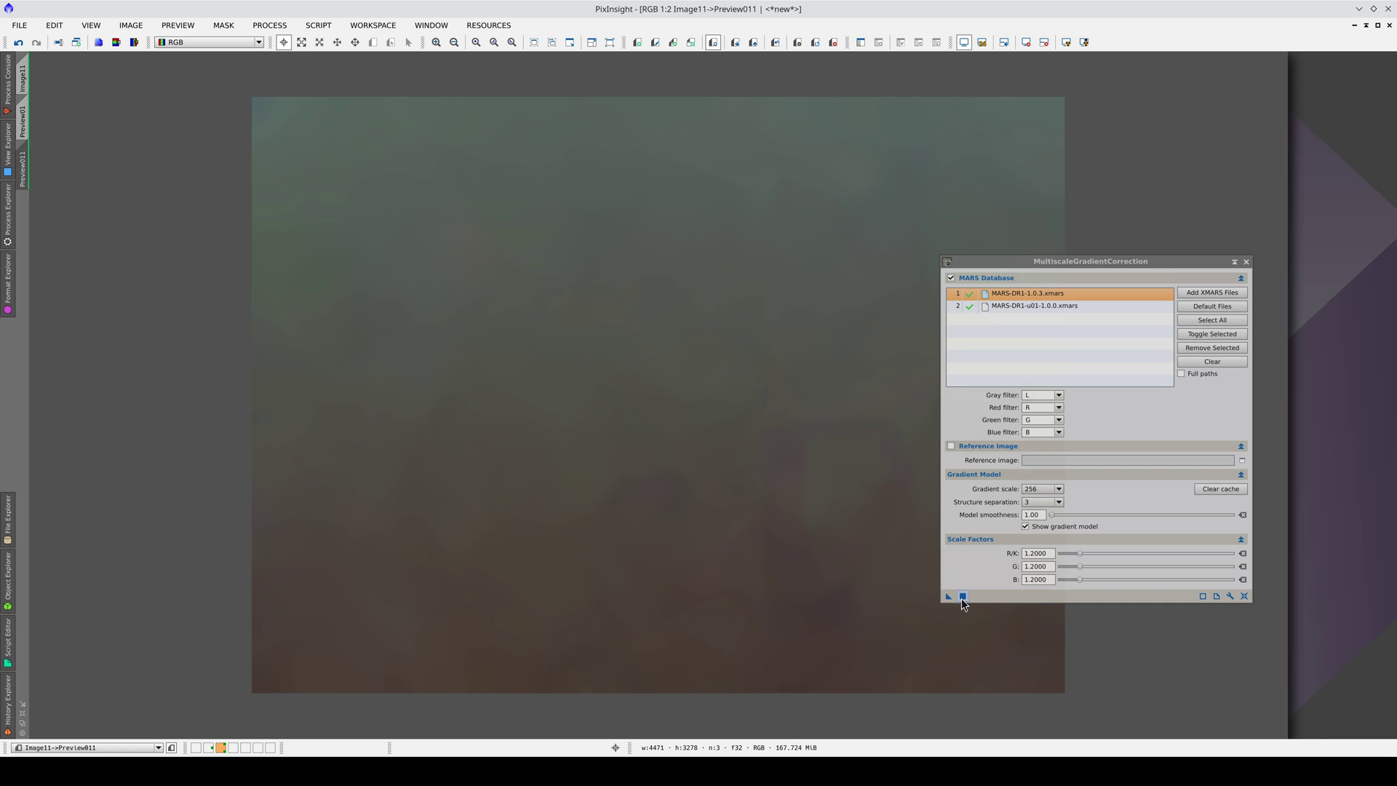
click(962, 596)
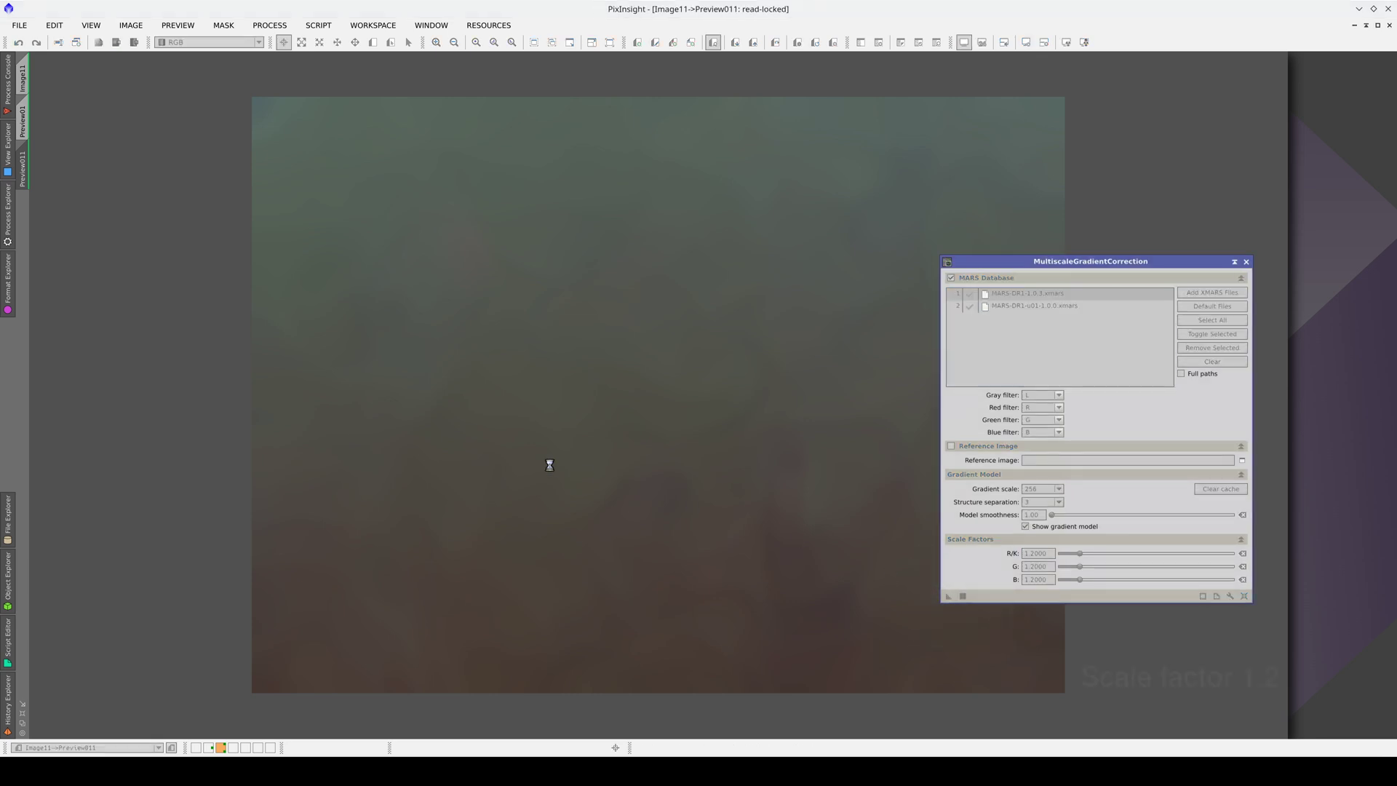
- Switch back and forth between the two previews to compare against the 0.9 model
key(ctrl+Page_Down)
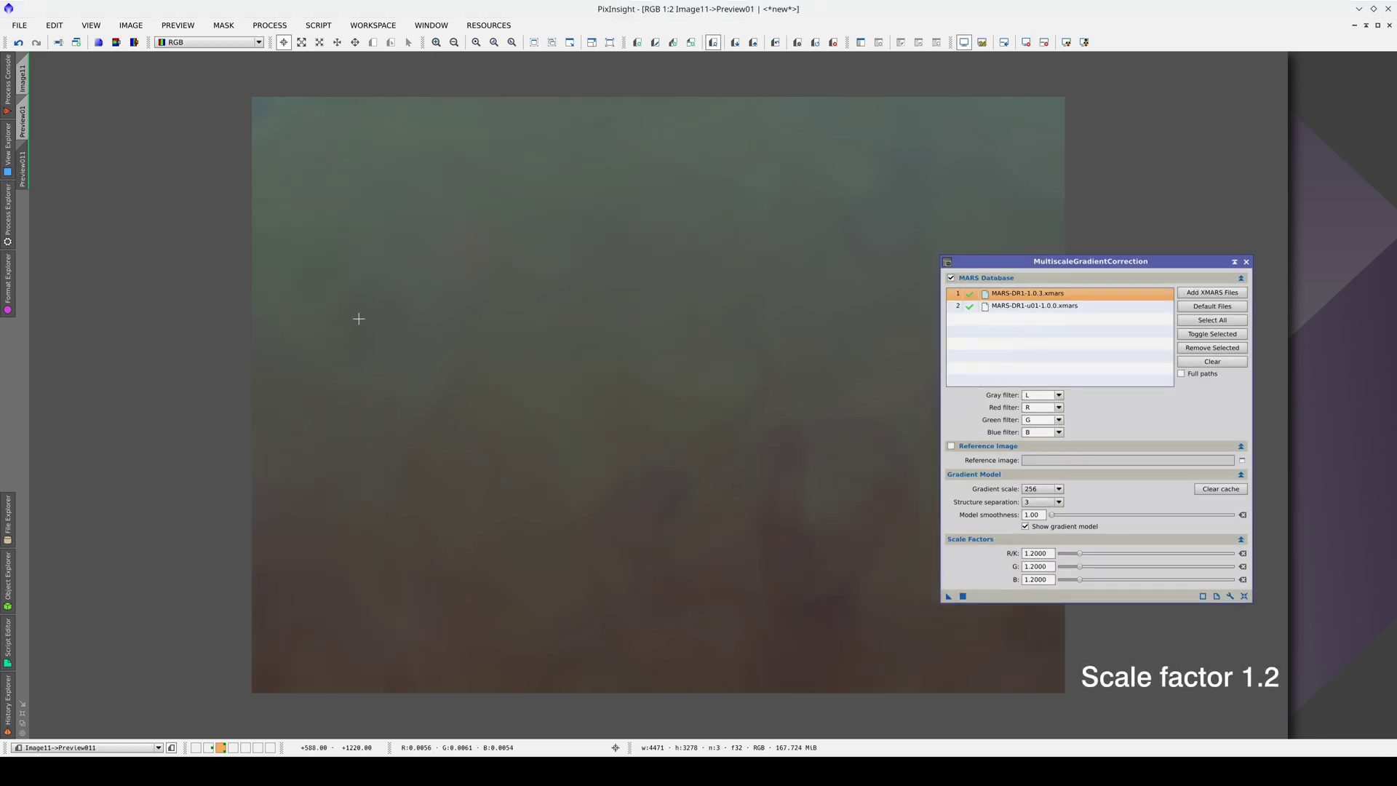
key(ctrl+Page_Up)
key(ctrl+Page_Down)
key(ctrl+Page_Up)
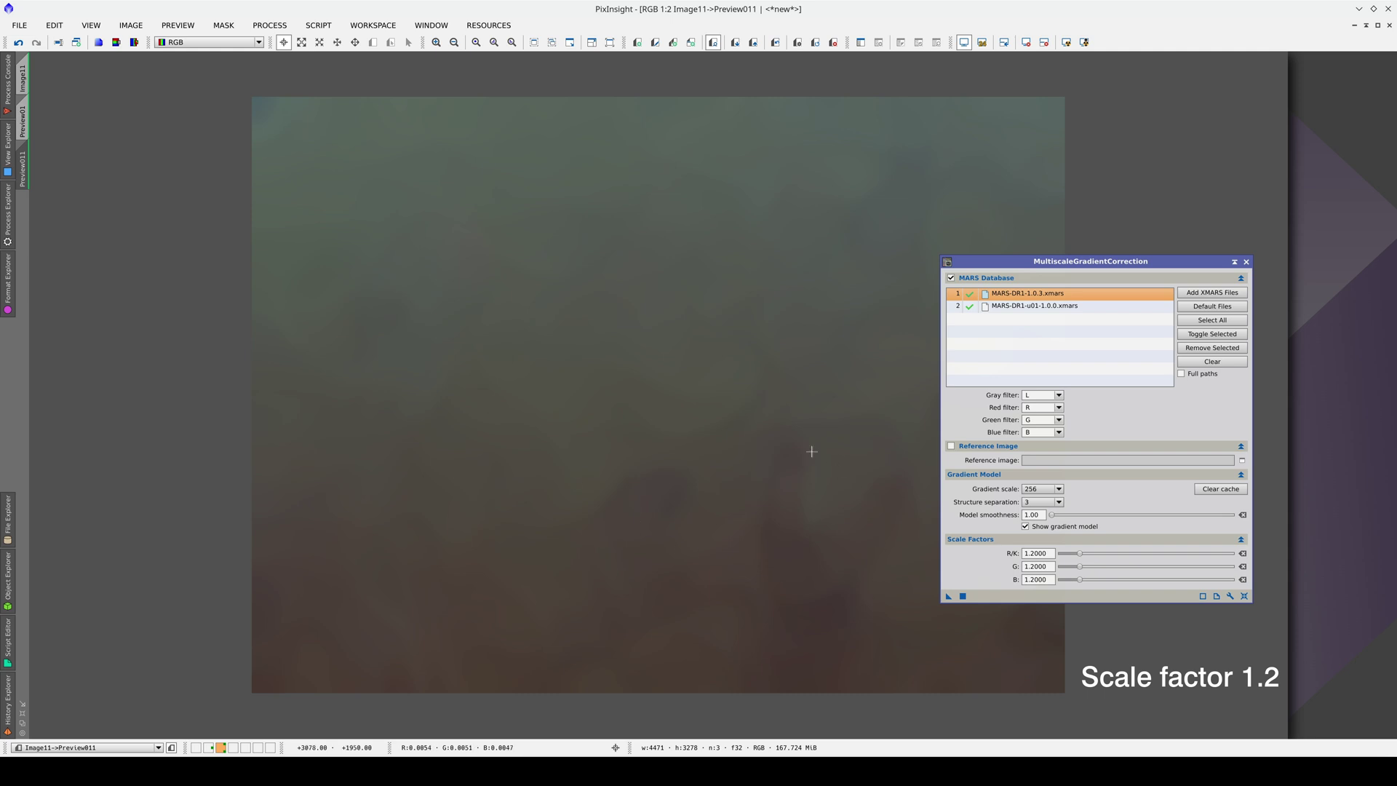
key(ctrl+Page_Down)
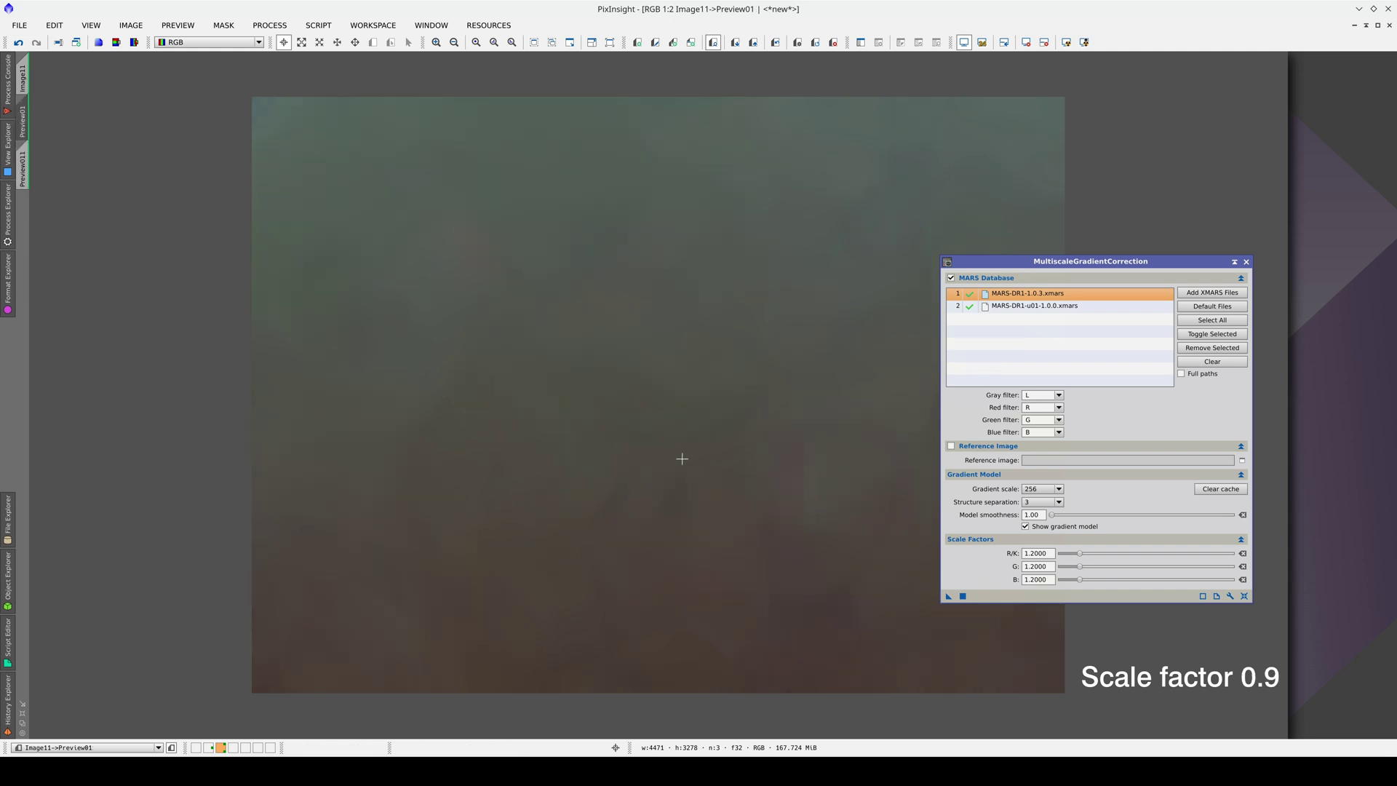
key(ctrl+Page_Up)
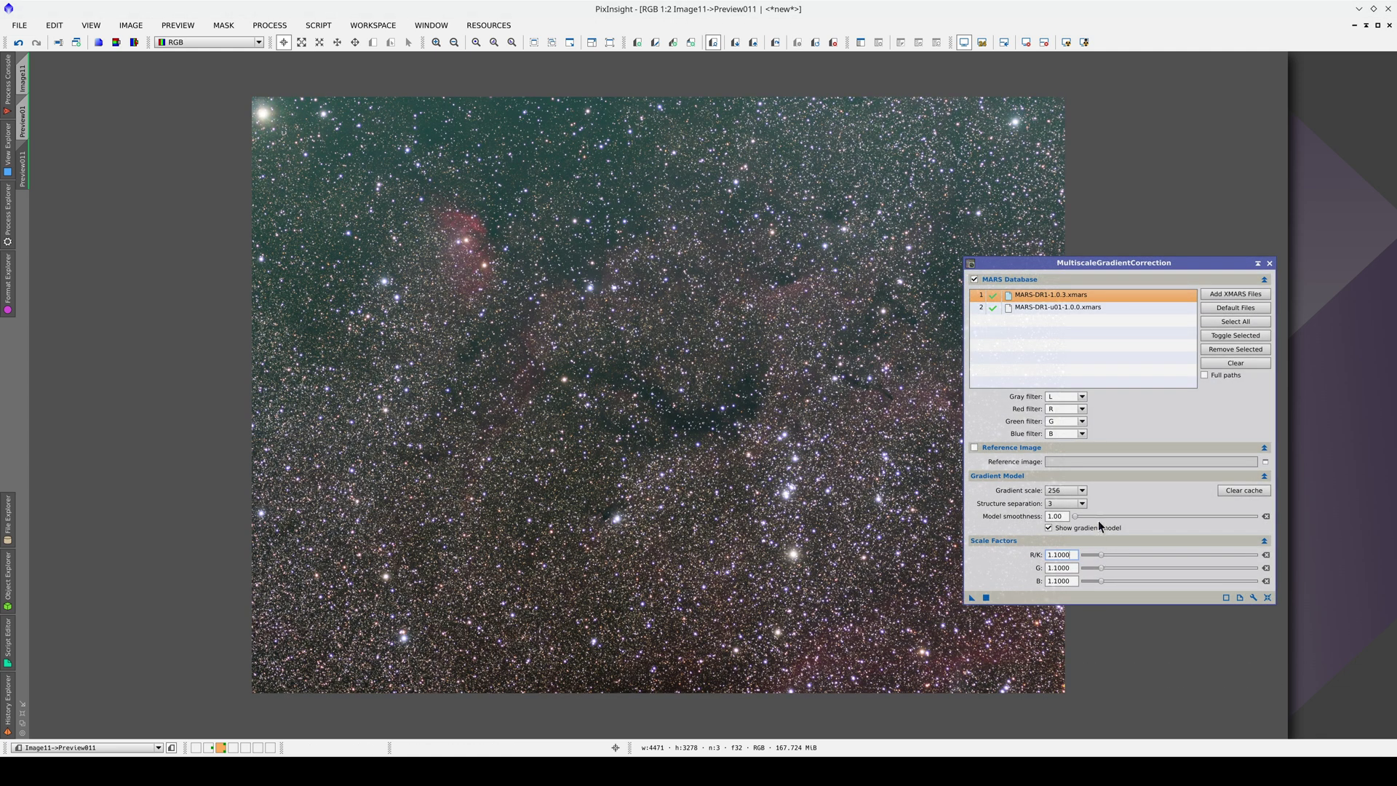
- Correct Preview01 at a 1024 px gradient scale, outputting the corrected image instead of the model
click(27, 121)
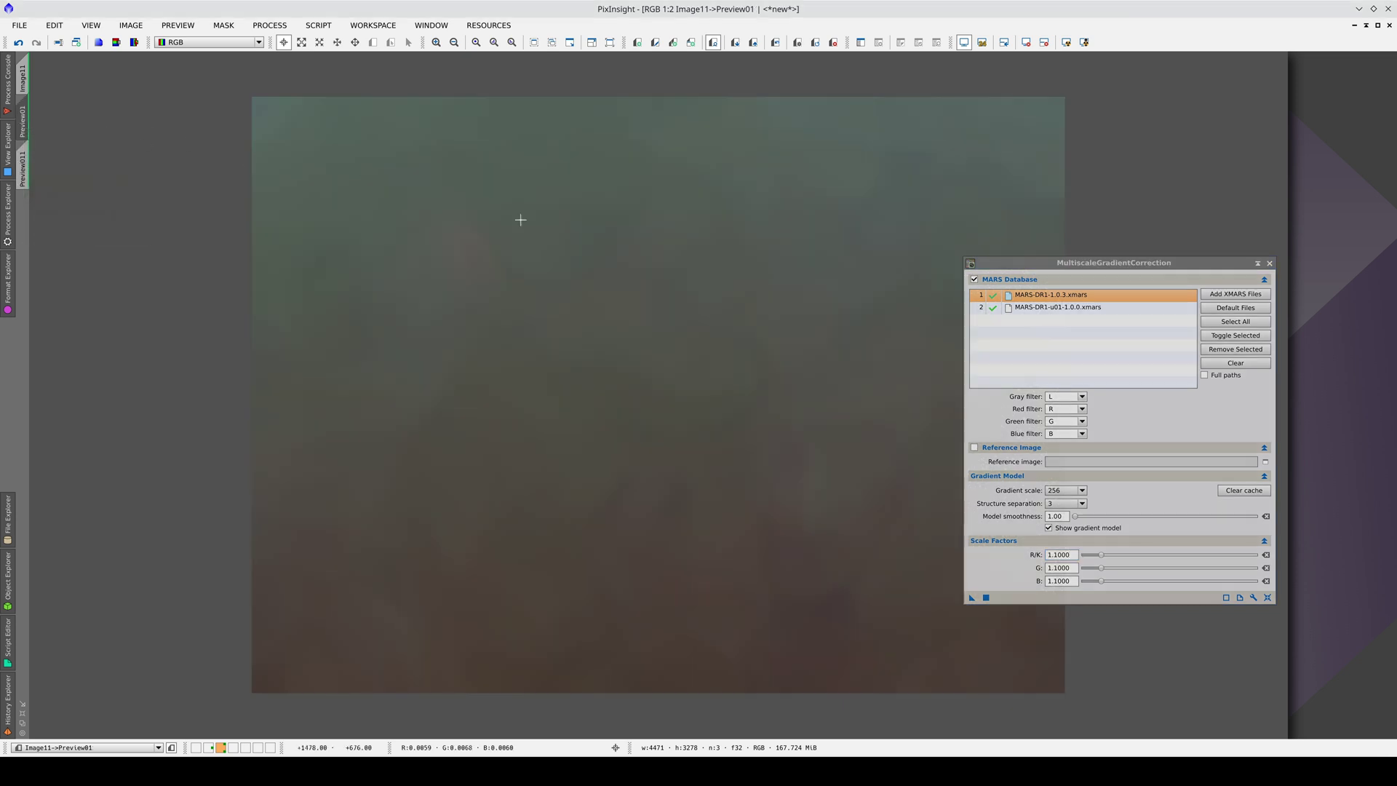
click(1068, 492)
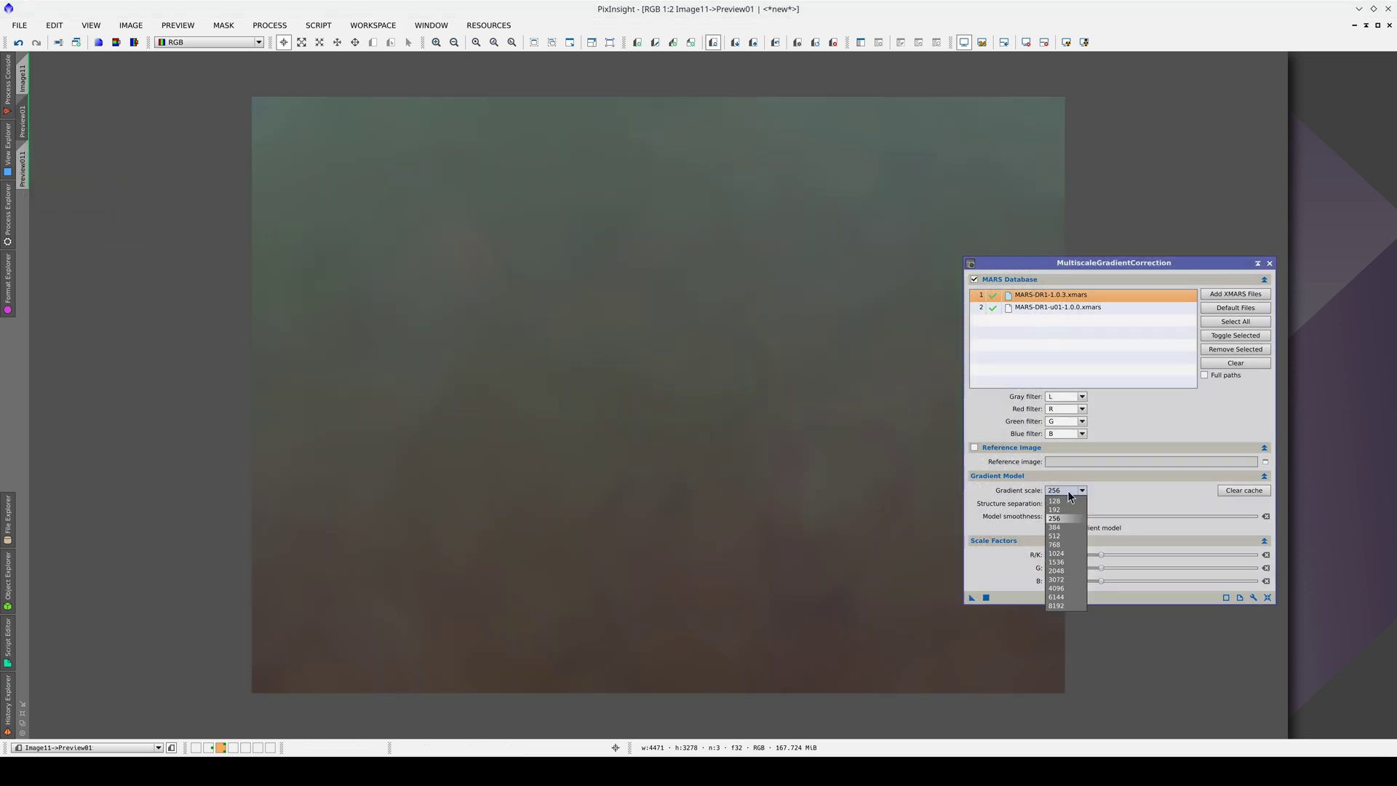
click(1072, 553)
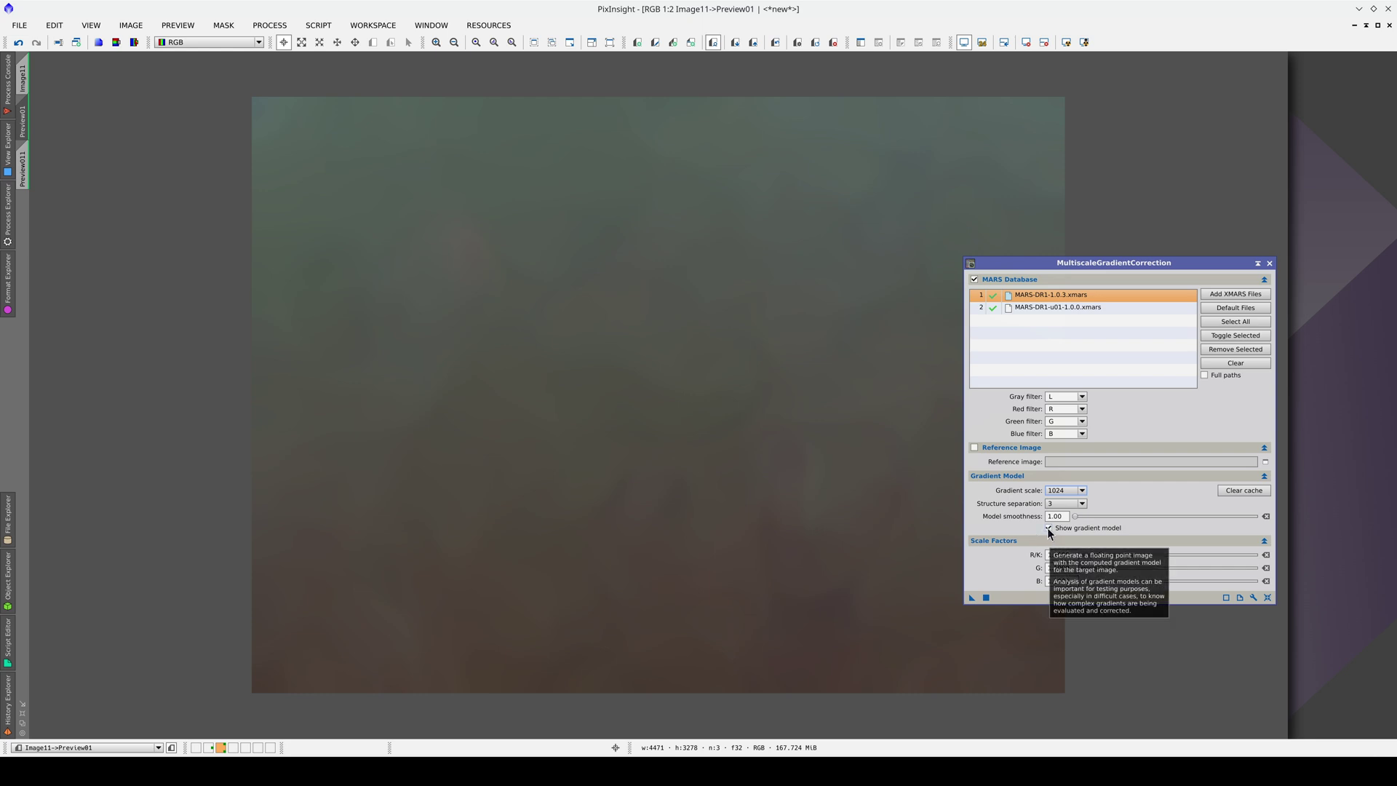
click(1048, 528)
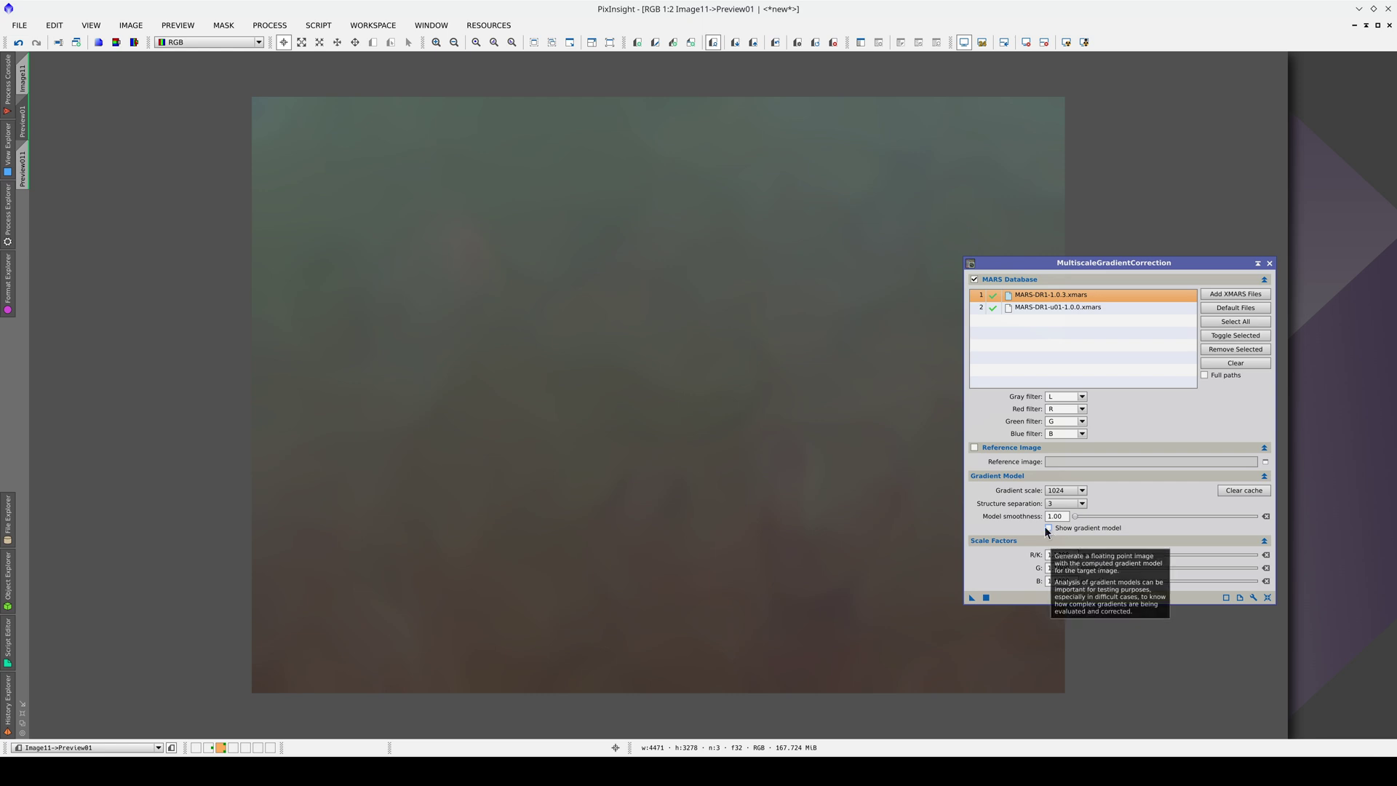
click(986, 597)
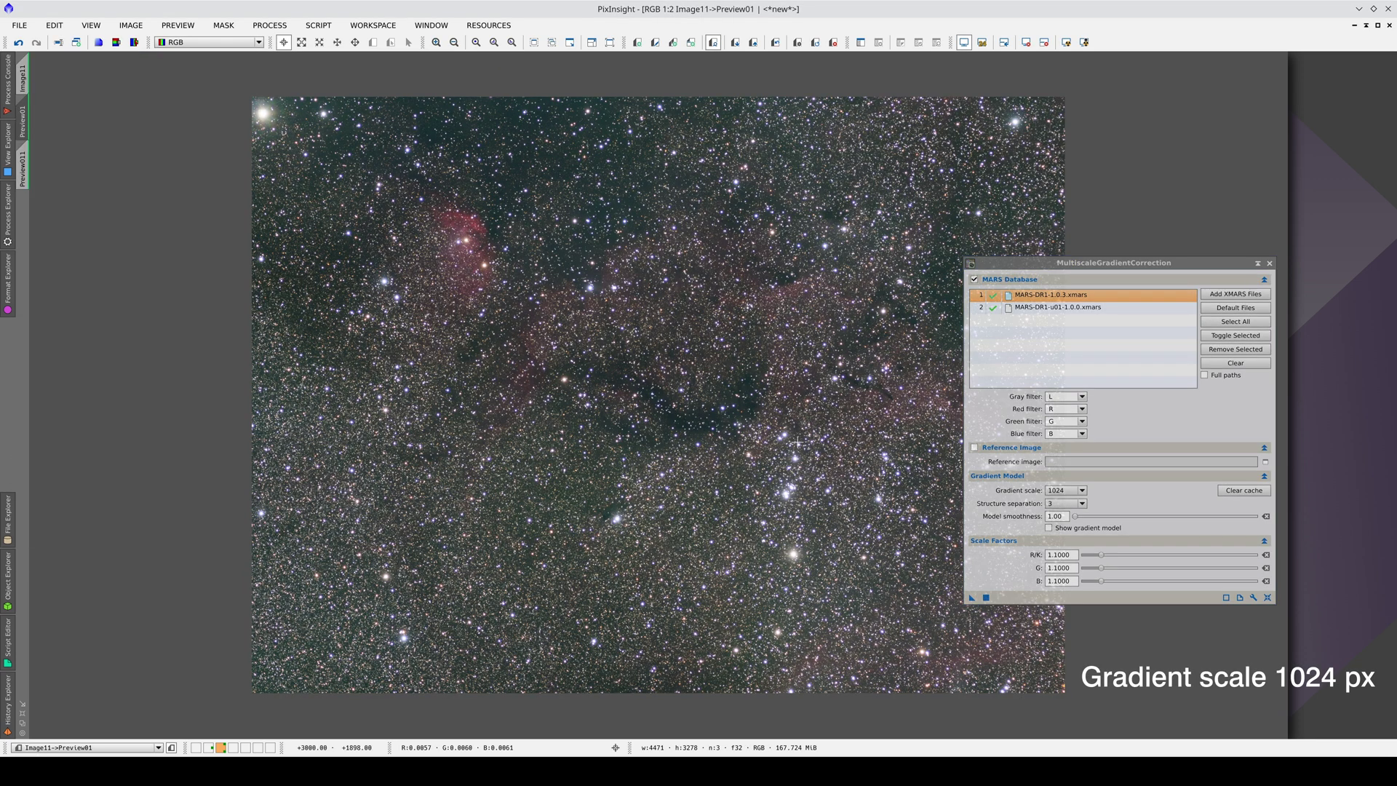
- Compare Preview01 before and after correction, then set the gradient scale to 512 for Preview011
key(ctrl+z)
key(ctrl+y)
key(ctrl+z)
key(ctrl+y)
click(1047, 263)
drag(1046, 260, 1165, 268)
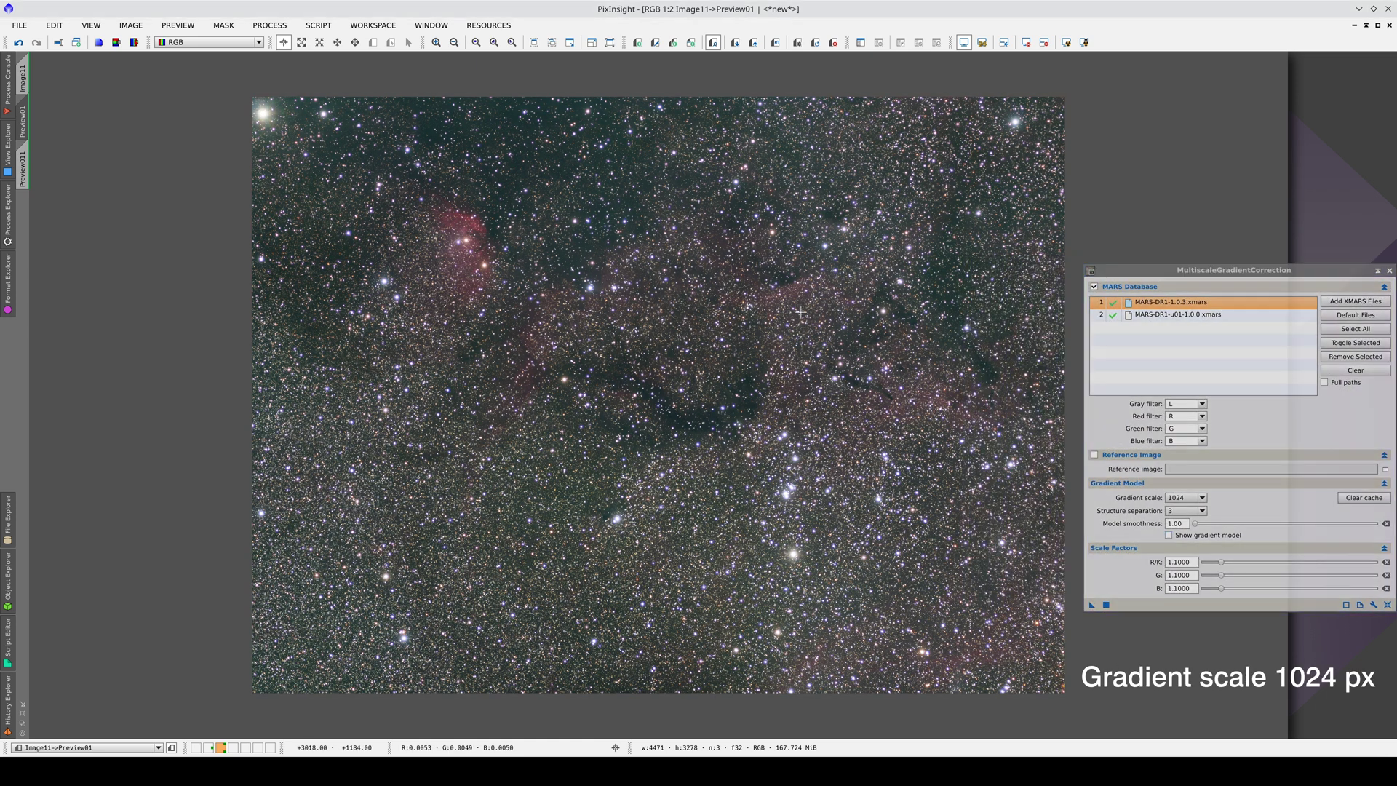
key(ctrl+z)
key(ctrl+y)
key(ctrl+Tab)
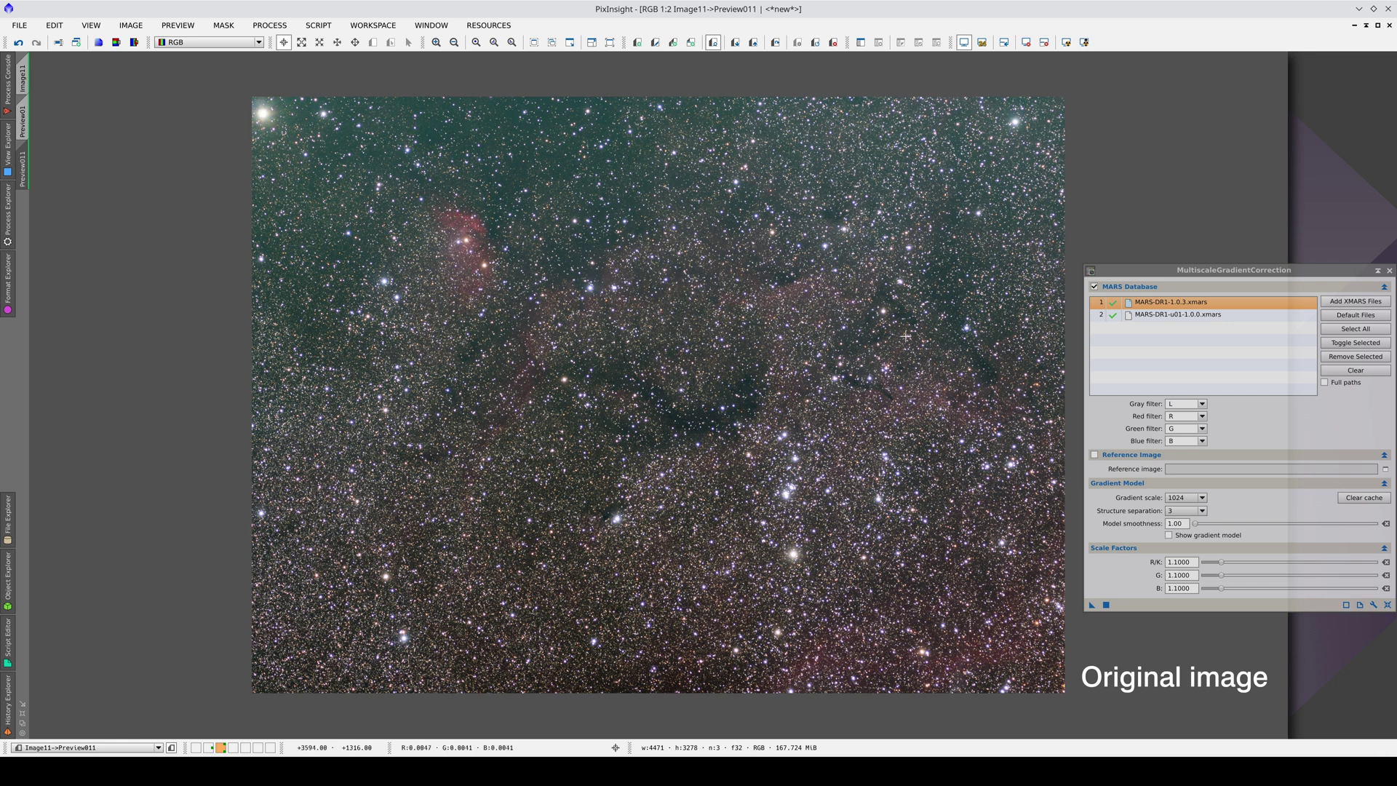
click(1193, 502)
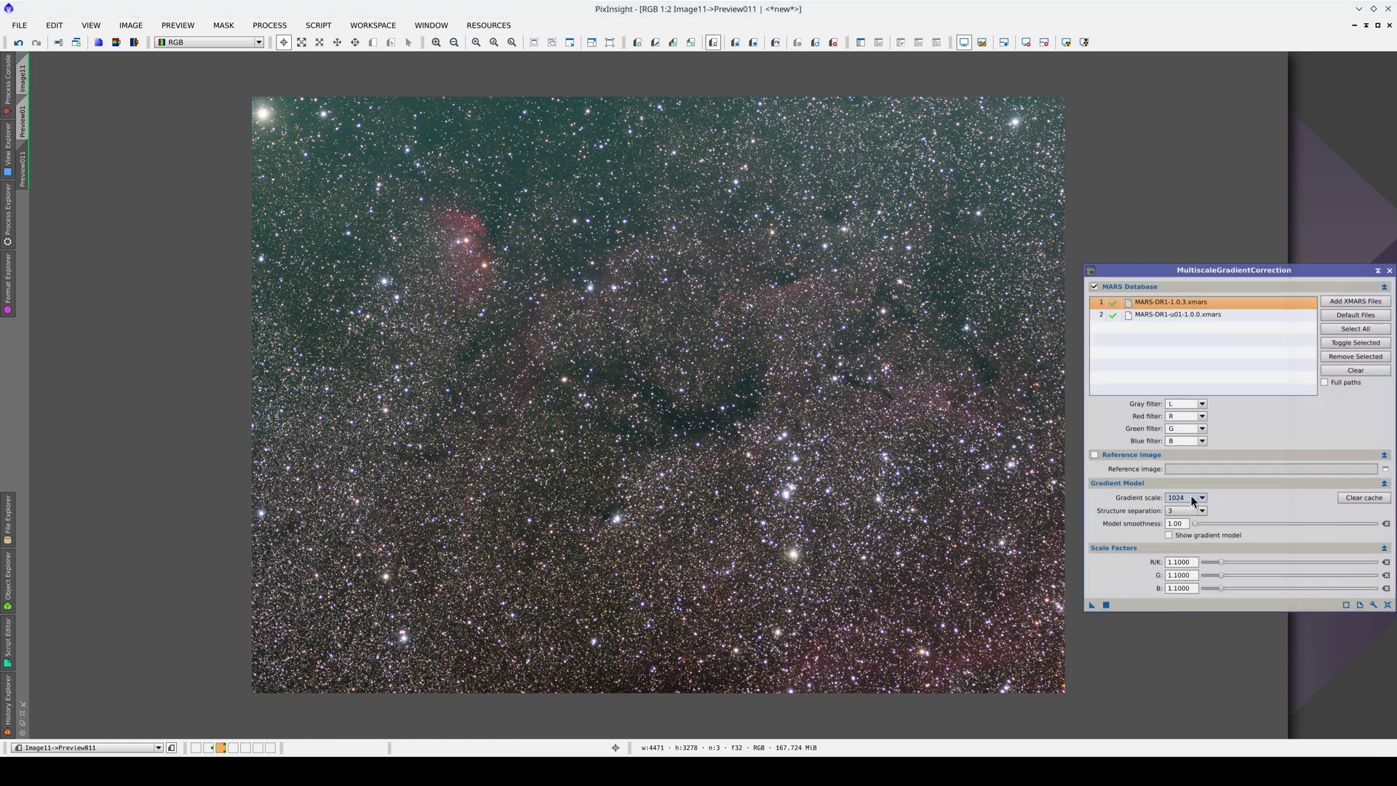
- Correct Preview011 at 512 px and compare it with the 1024 px result in Preview01
click(1183, 544)
click(1105, 604)
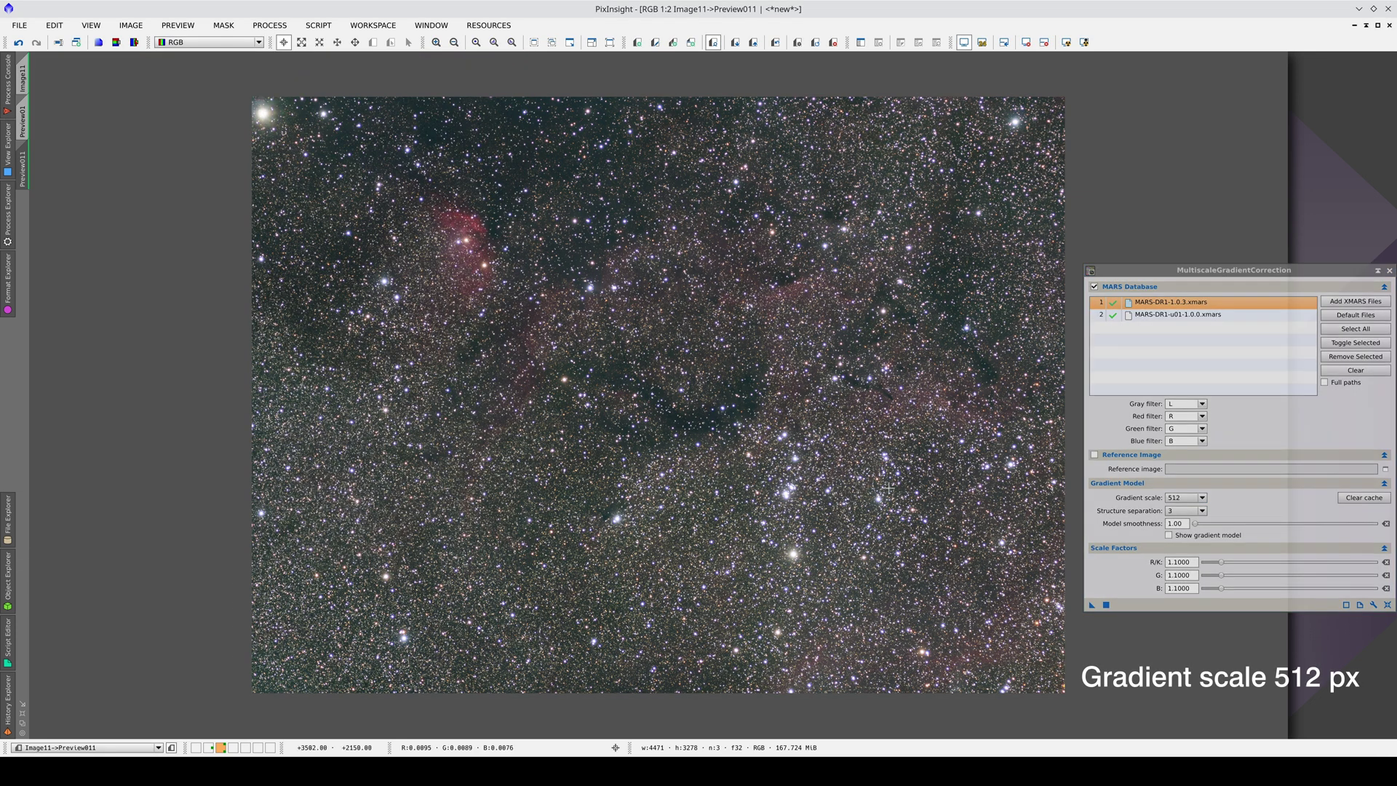
key(ctrl+Page_Up)
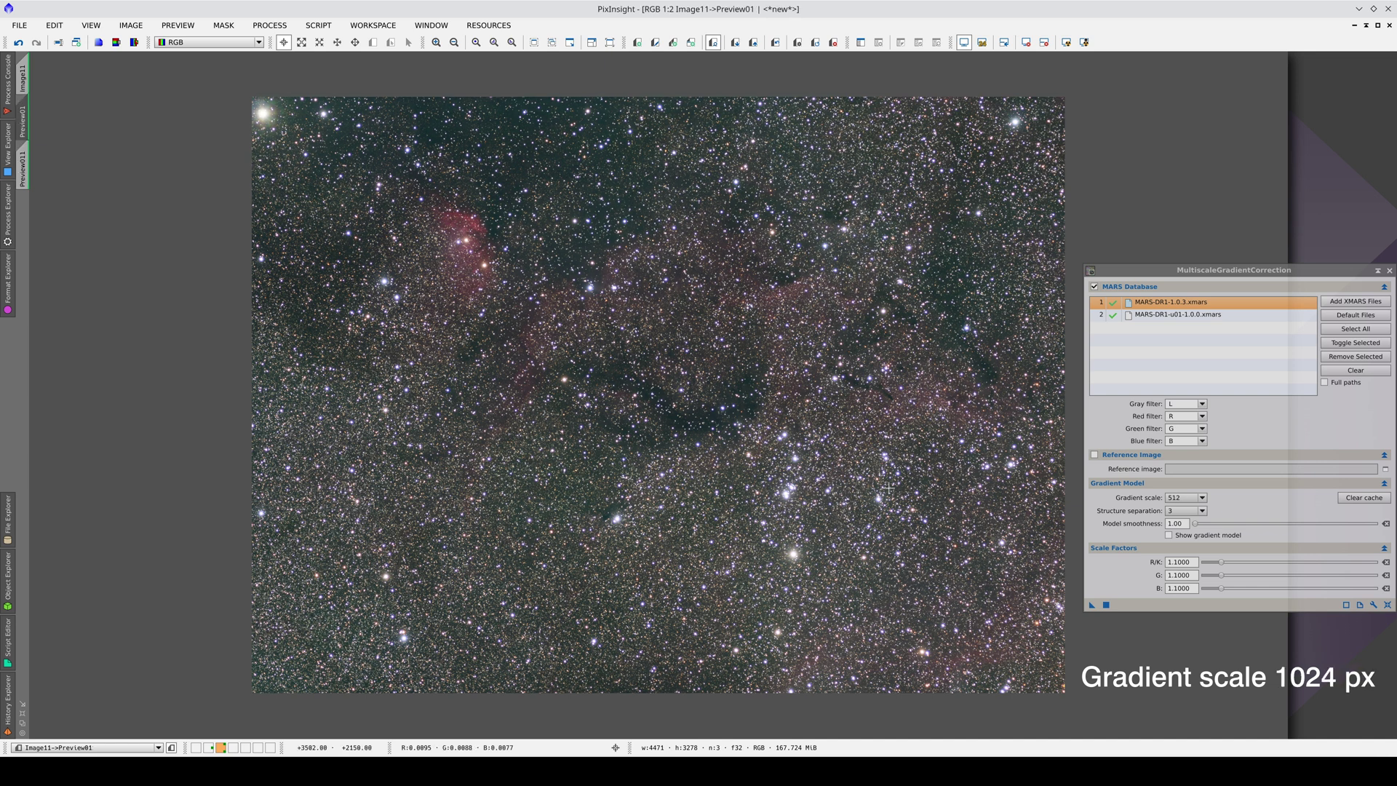
key(ctrl+Page_Down)
key(ctrl+Page_Up)
key(ctrl+Page_Down)
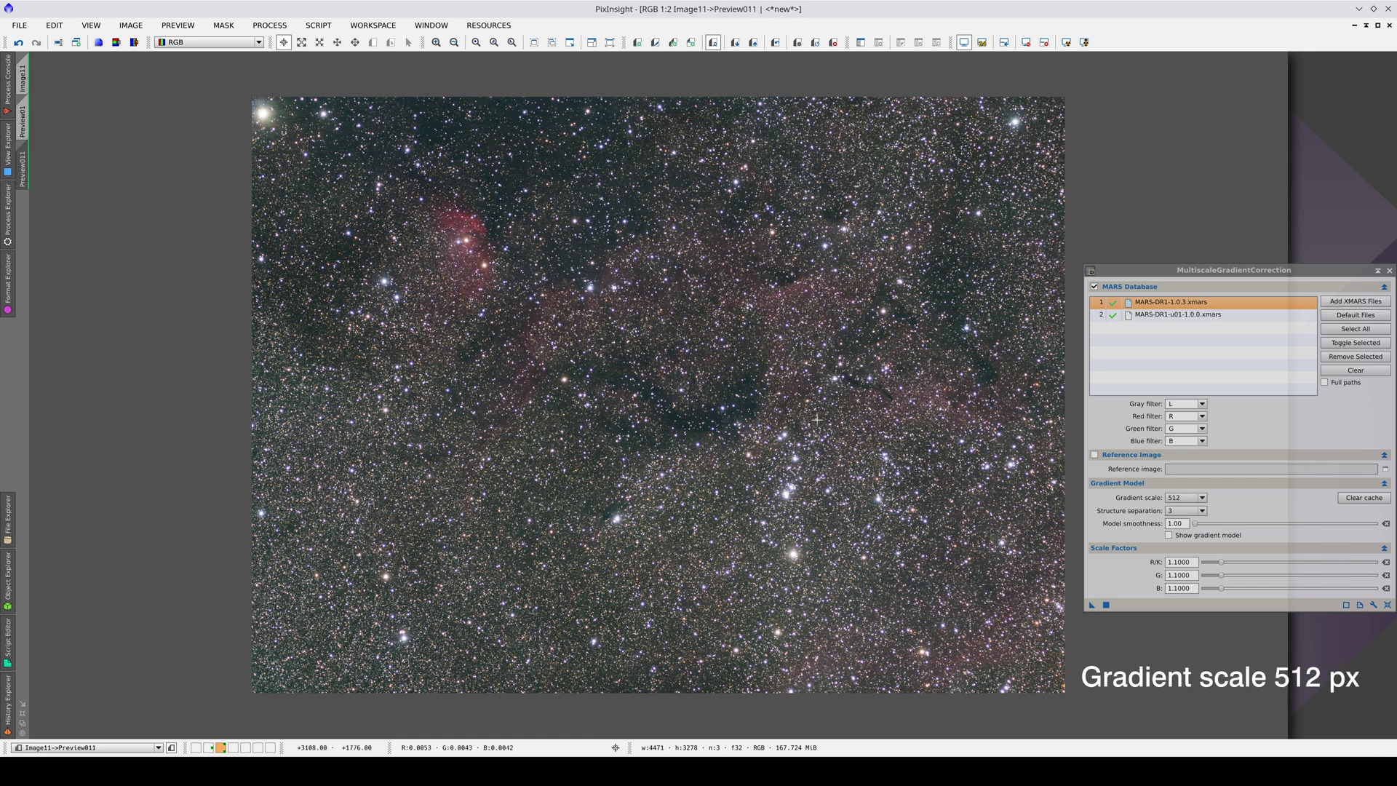
- Flick repeatedly between the 1024 px and 512 px previews, ending on the 512 px result
key(ctrl+Page_Up)
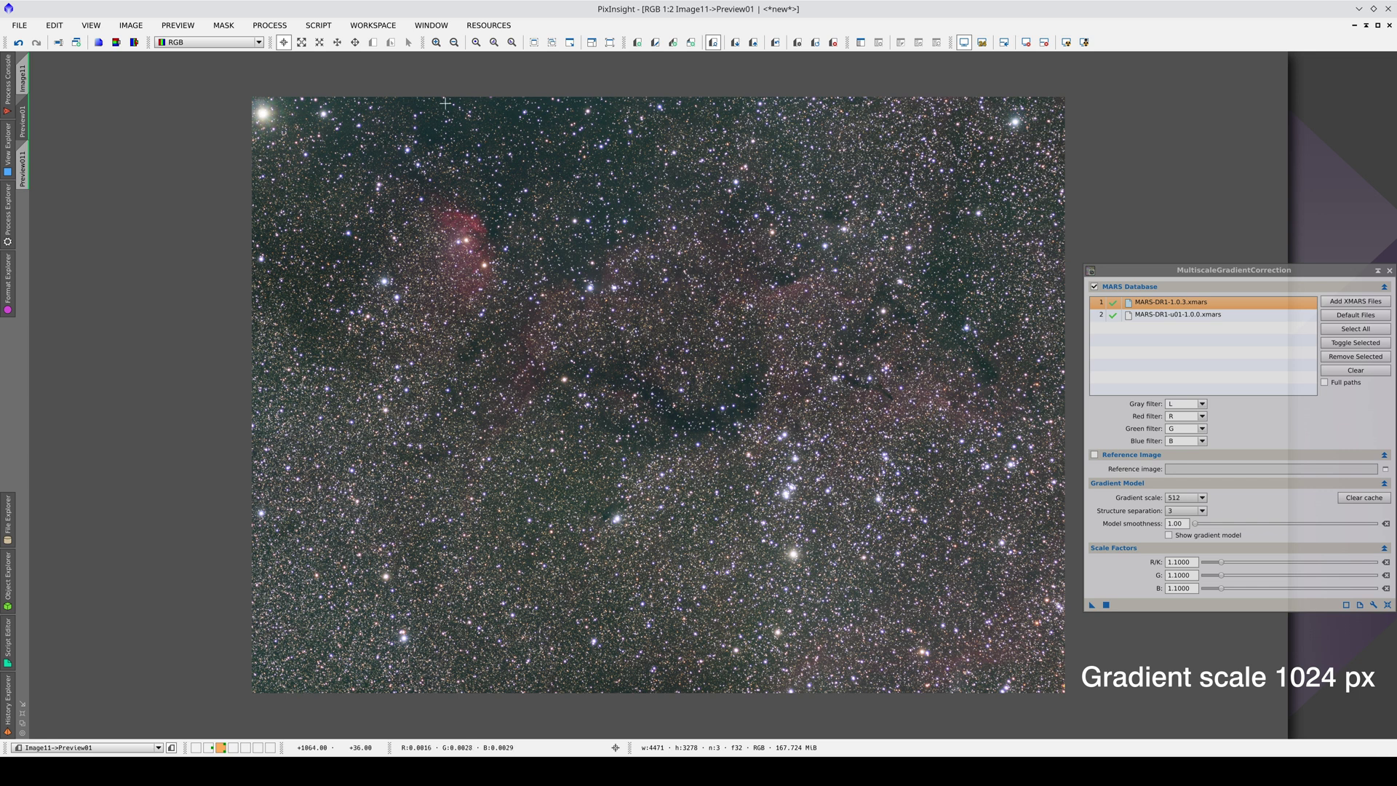
key(ctrl+Page_Down)
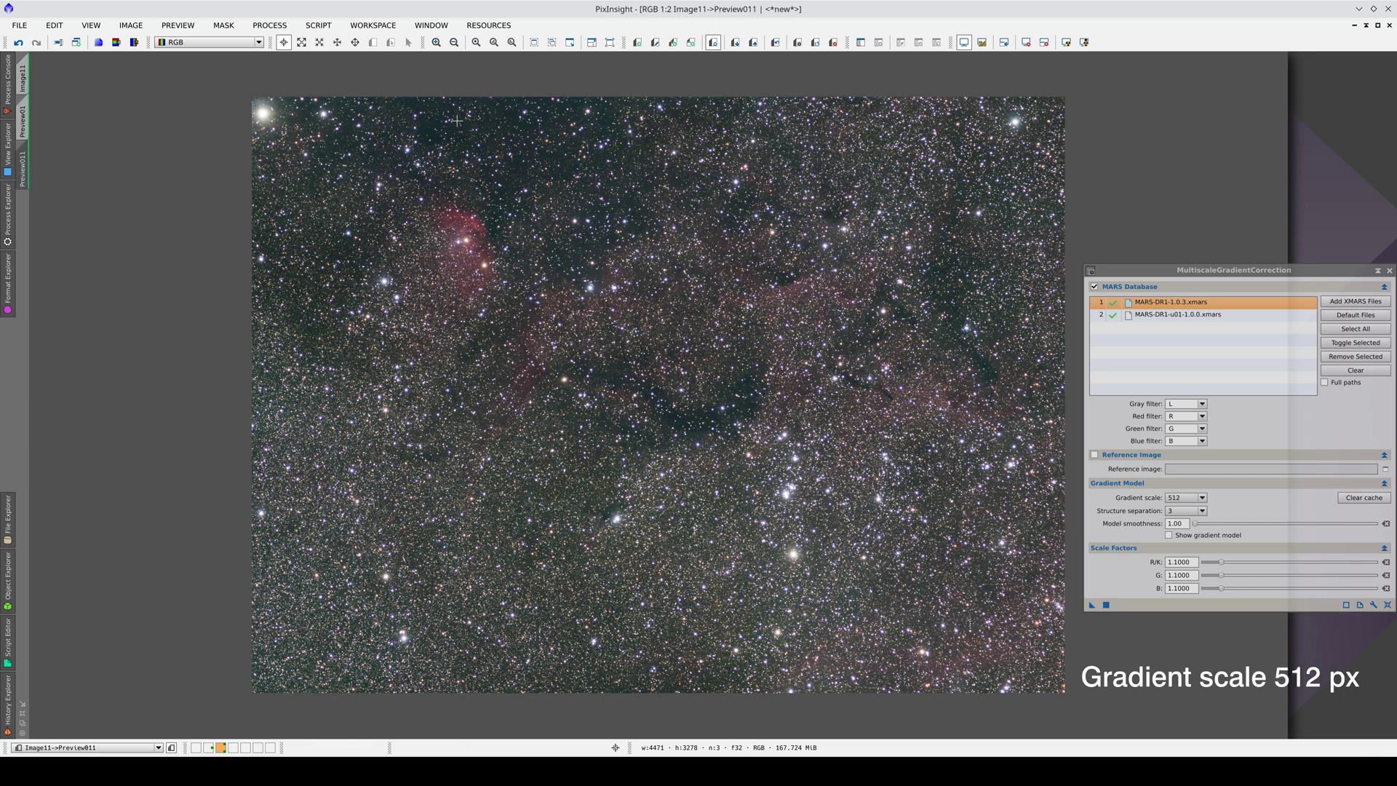
key(ctrl+Page_Up)
key(ctrl+Page_Down)
key(ctrl+Page_Up)
key(ctrl+Page_Down)
key(ctrl+Page_Up)
key(ctrl+Page_Down)
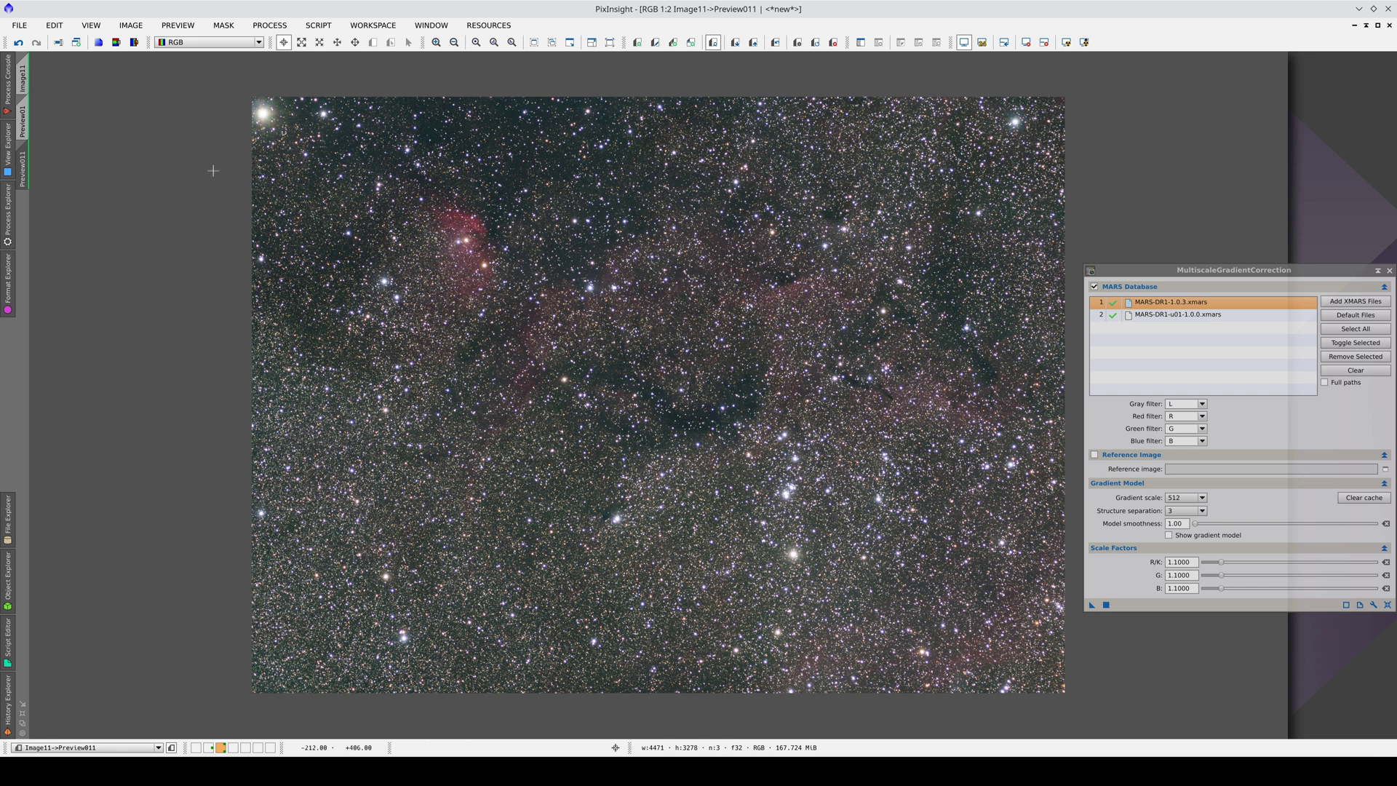
- Apply the 512 px gradient correction to the full RGB image Image11
click(23, 77)
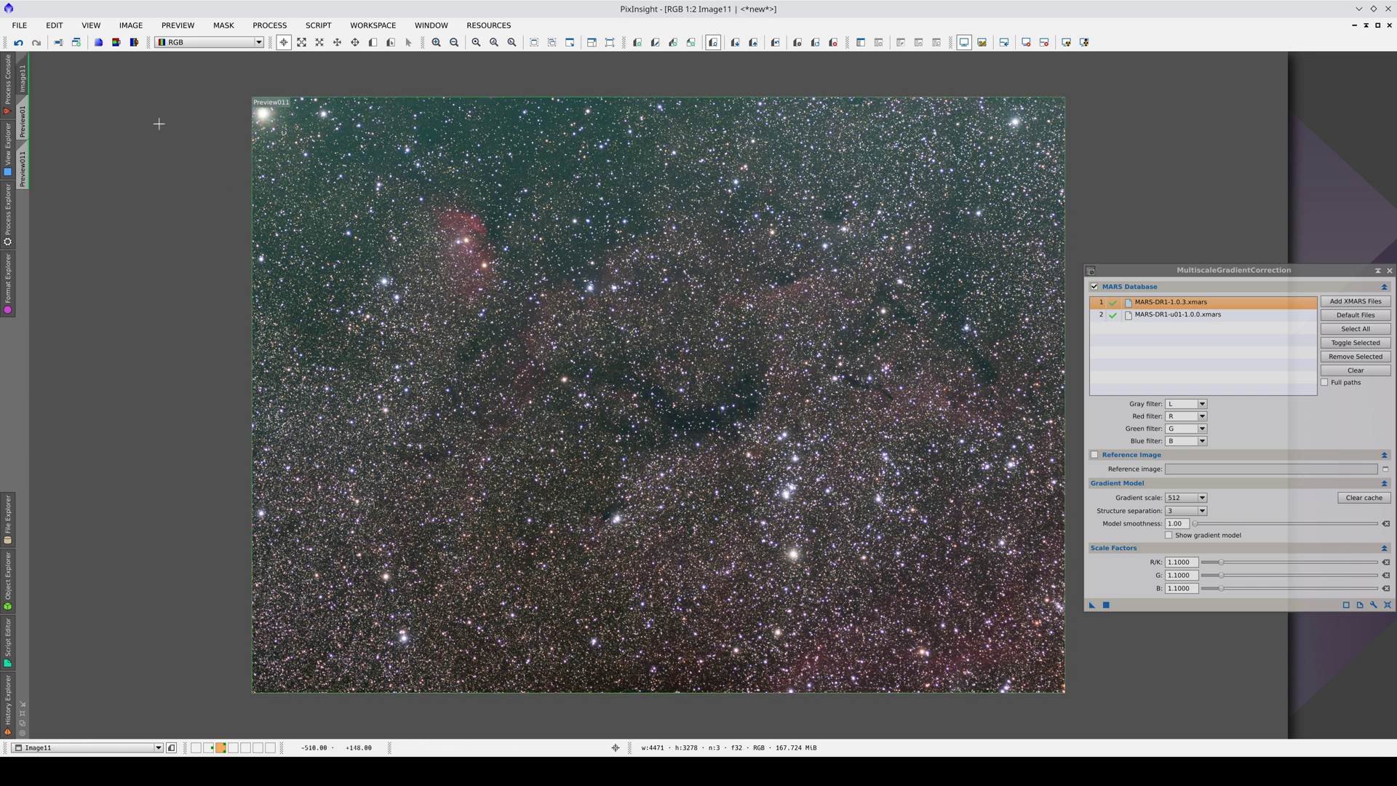
click(1106, 606)
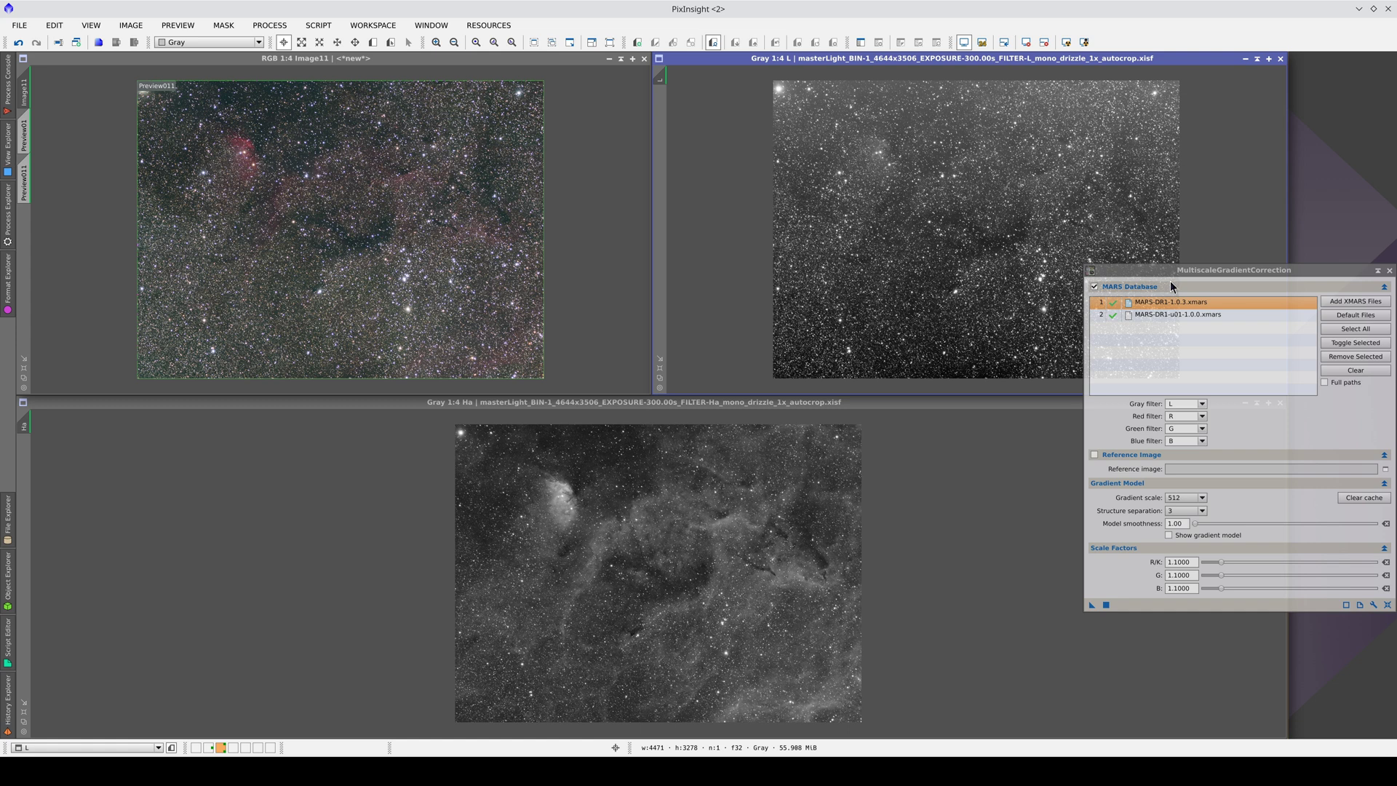
drag(1170, 284, 1062, 407)
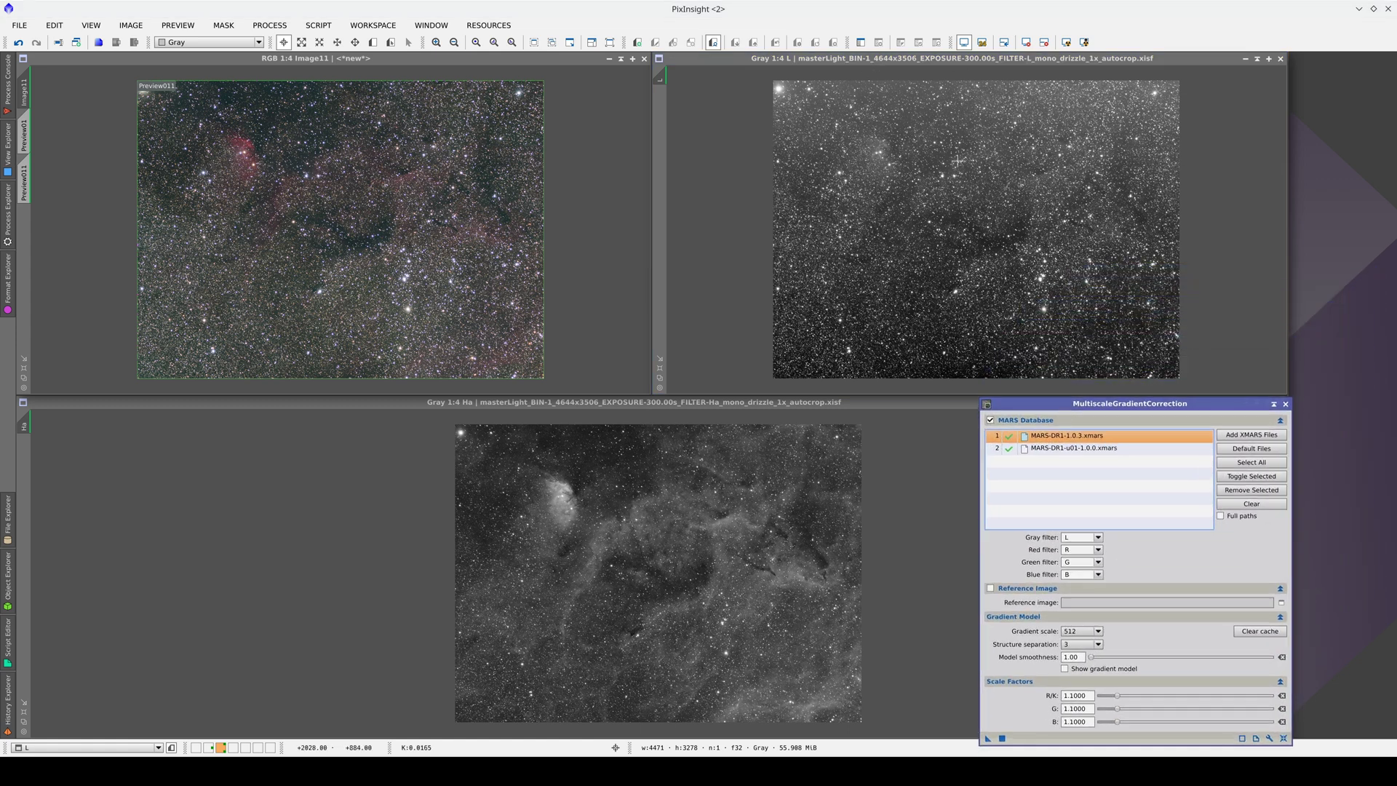
- Apply the same correction to the L image, comparing corrected and uncorrected versions via undo/redo
click(1071, 539)
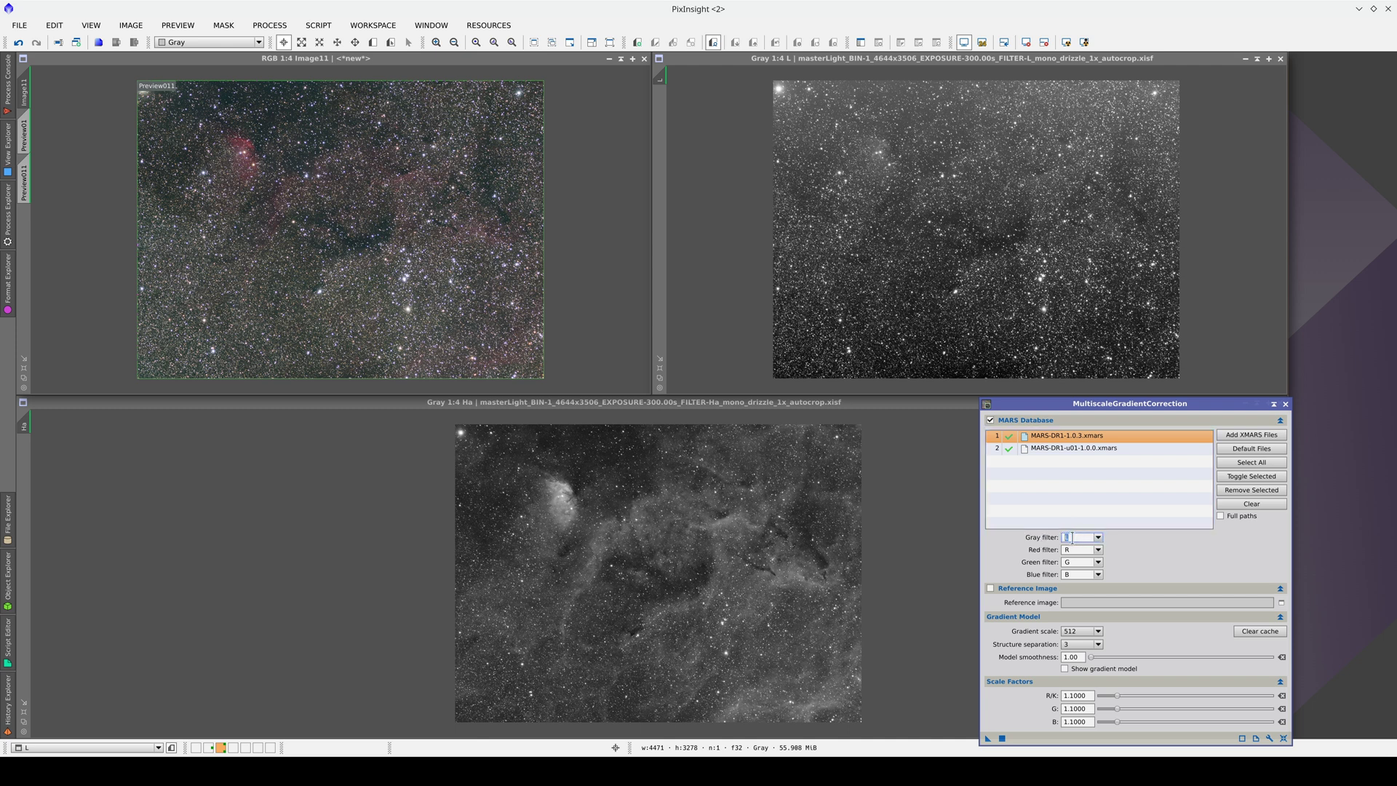
drag(987, 737, 924, 299)
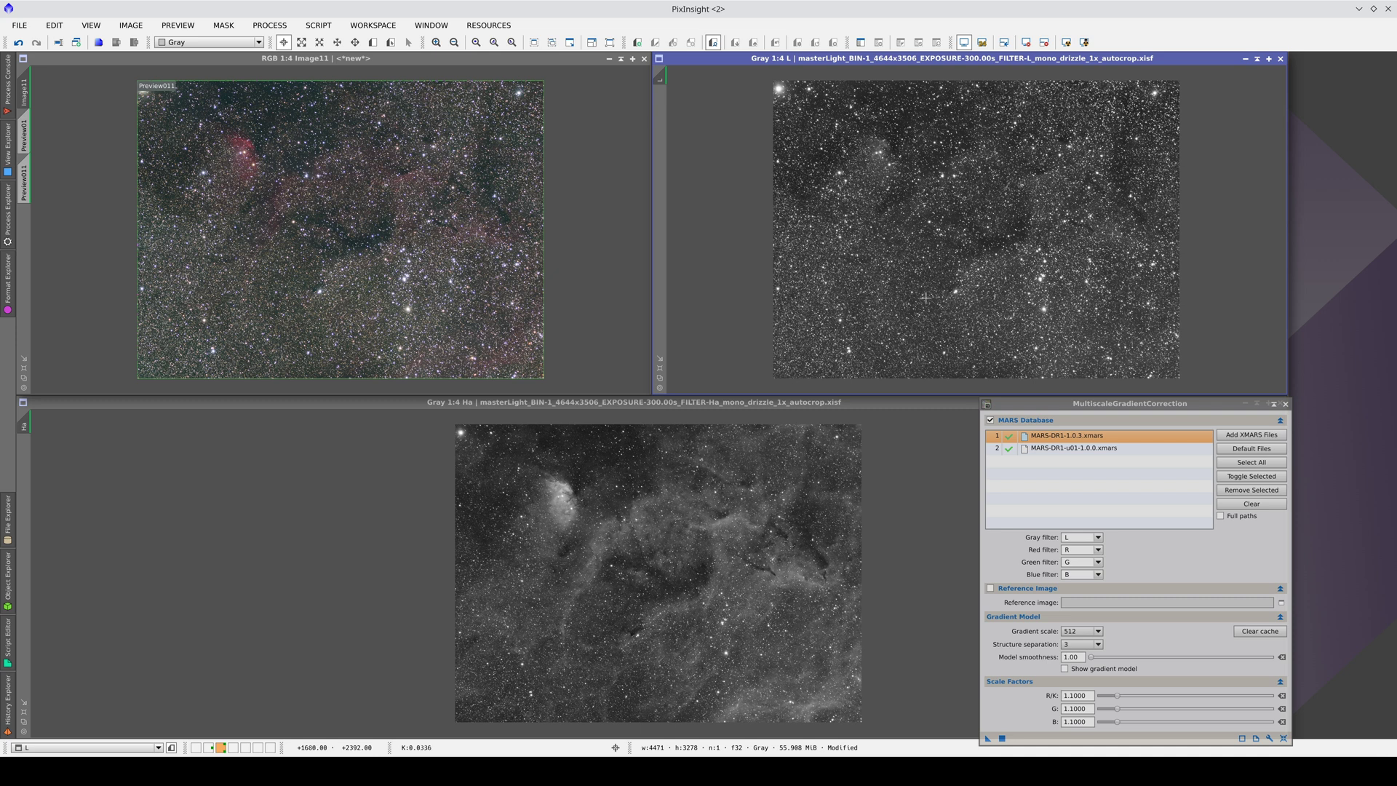
click(18, 43)
click(36, 43)
click(19, 43)
click(36, 43)
- Maximize the Ha image, set the gray filter to Ha, and apply the MGC instance
double_click(689, 402)
scroll(674, 402, up, 2)
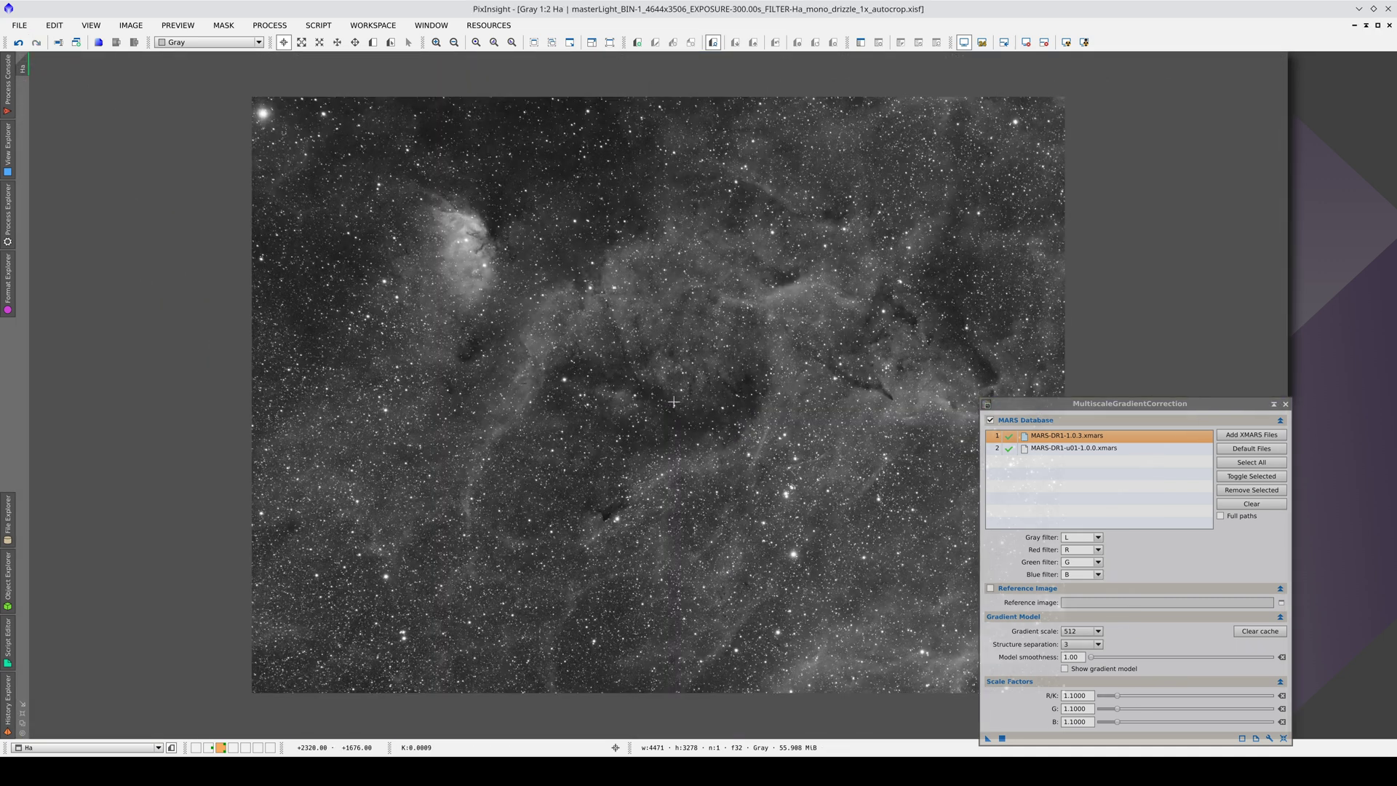
drag(1043, 406, 1139, 290)
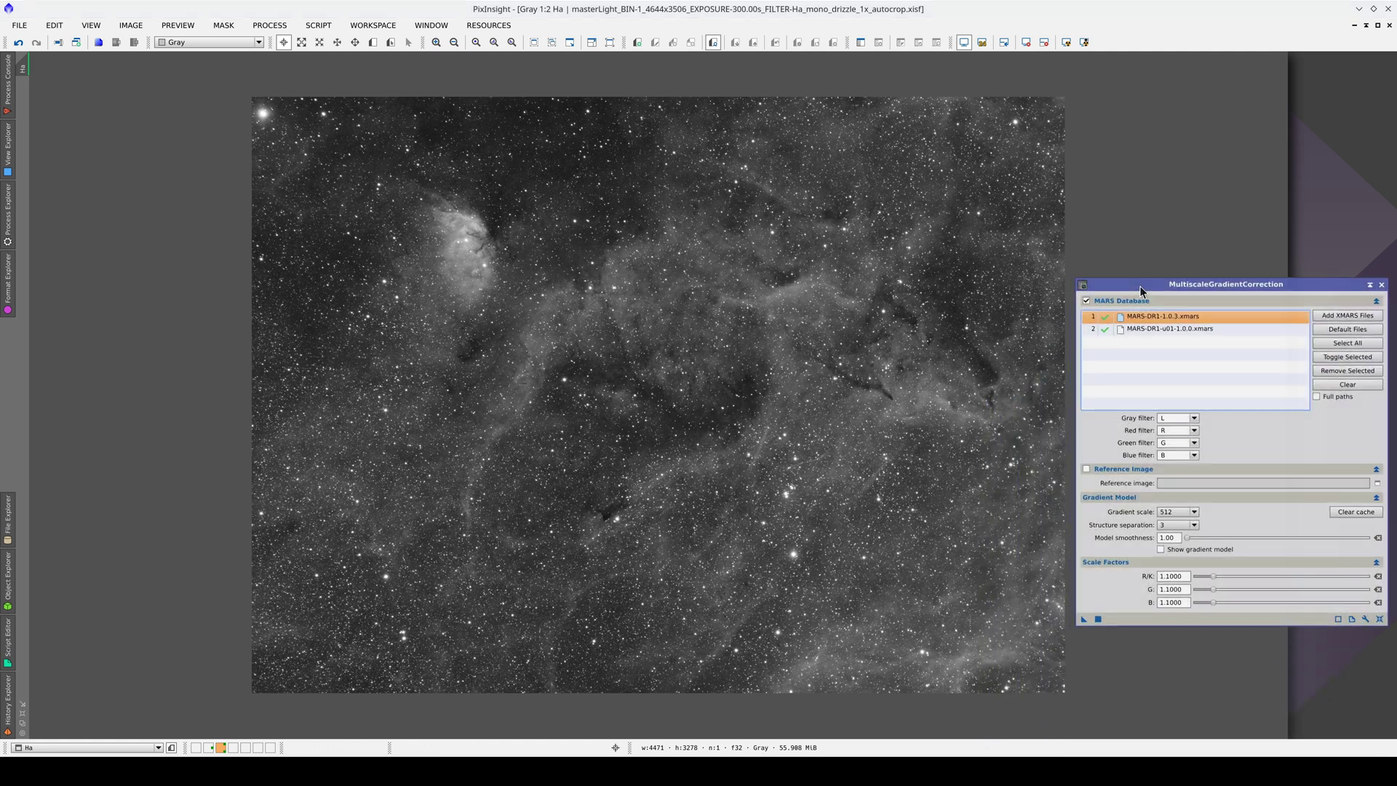
click(1194, 418)
click(1183, 464)
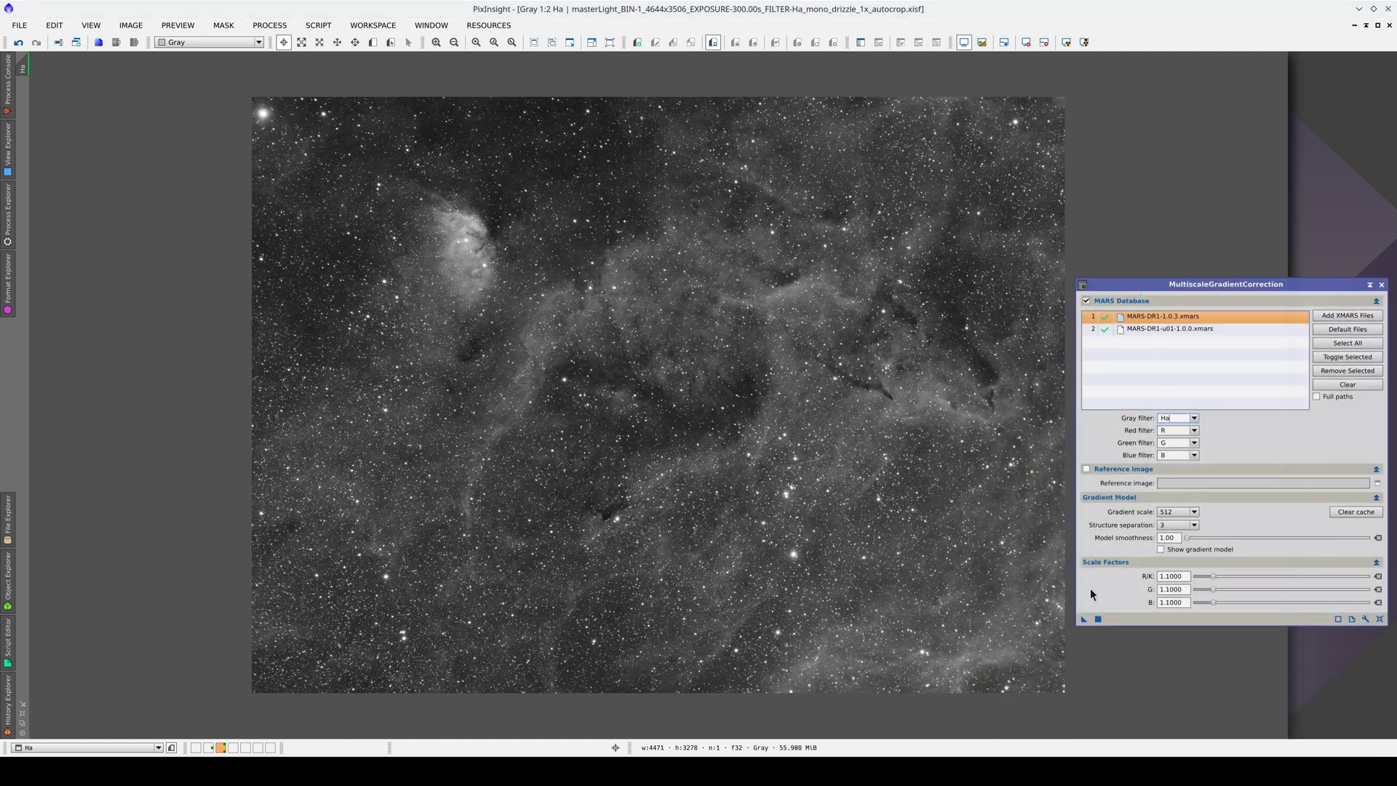
drag(871, 586, 870, 583)
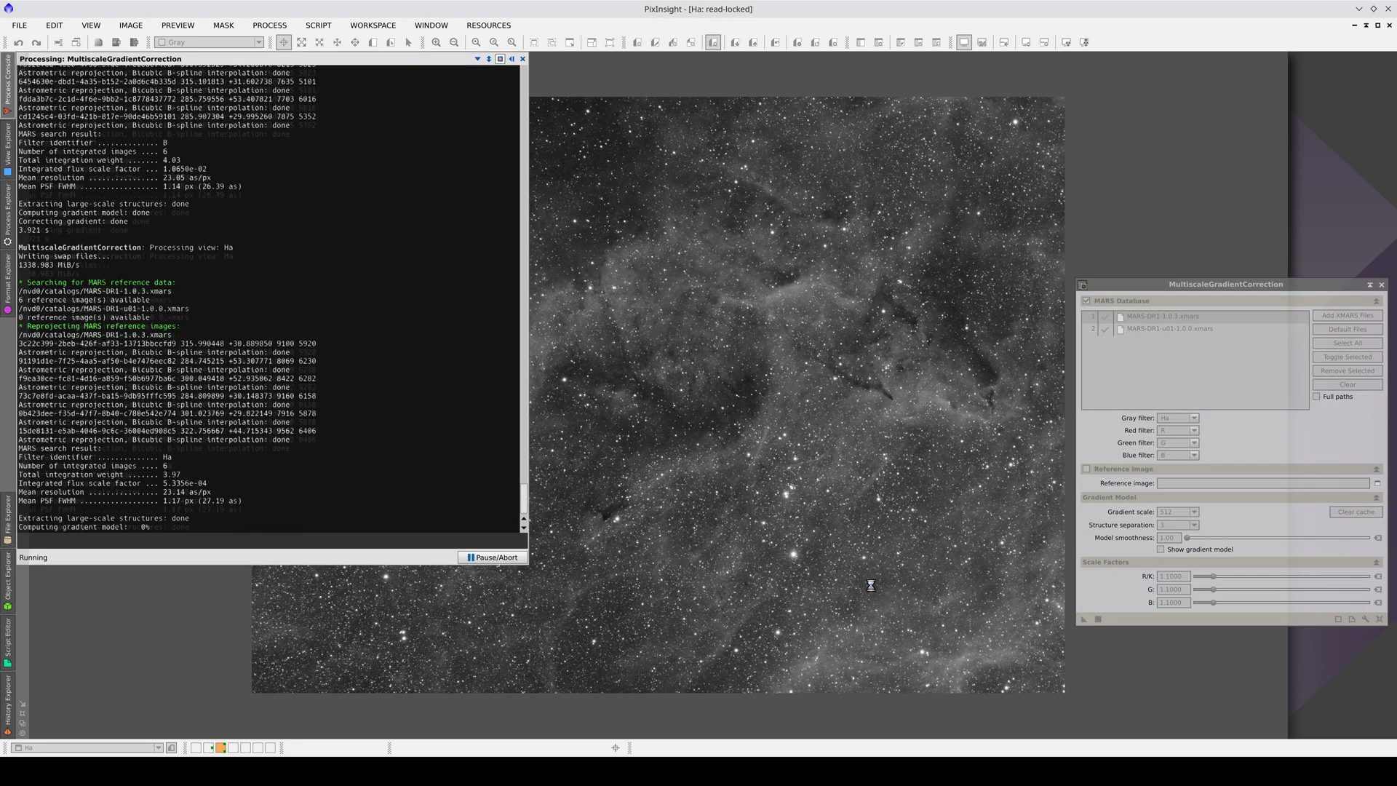
- Compare the Ha image and nebula before and after correction, ending corrected
click(19, 42)
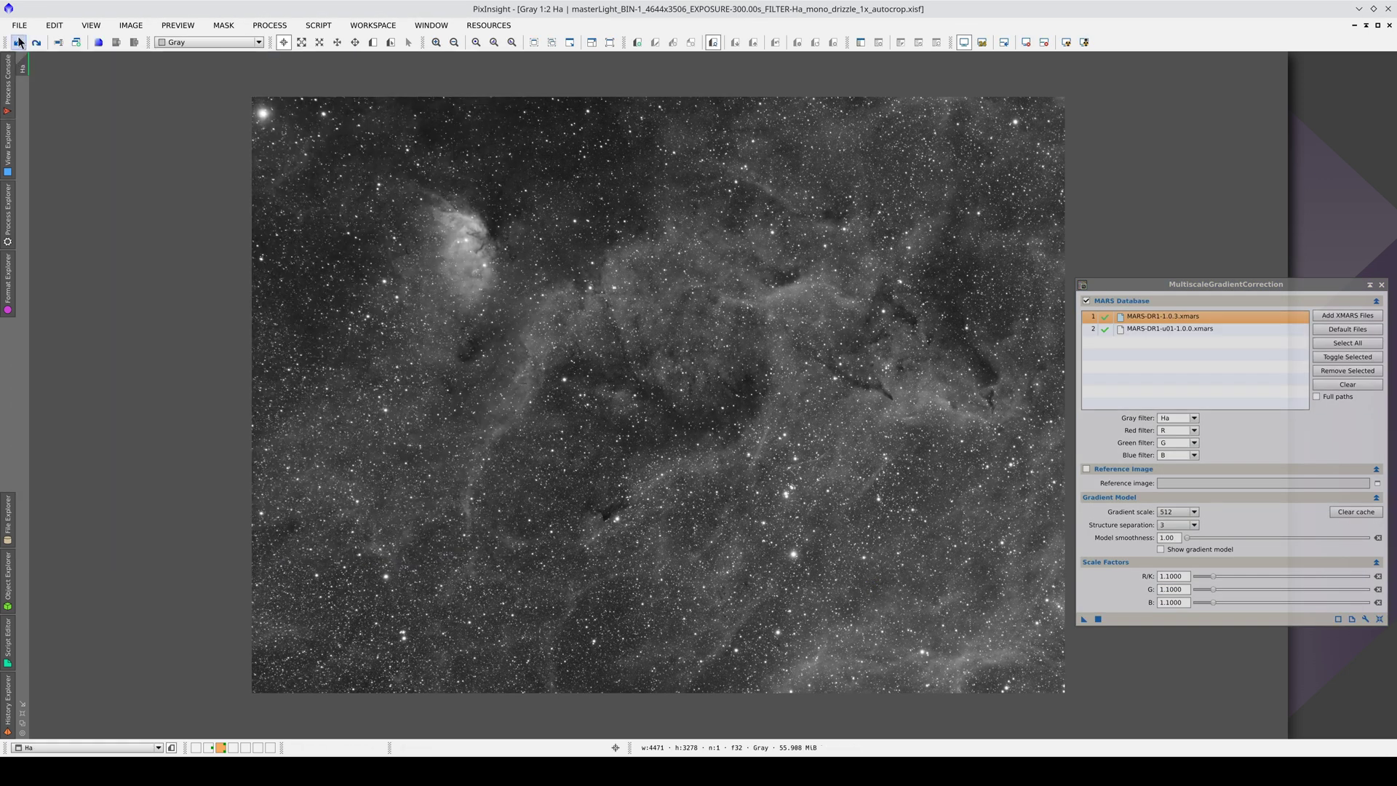
click(36, 42)
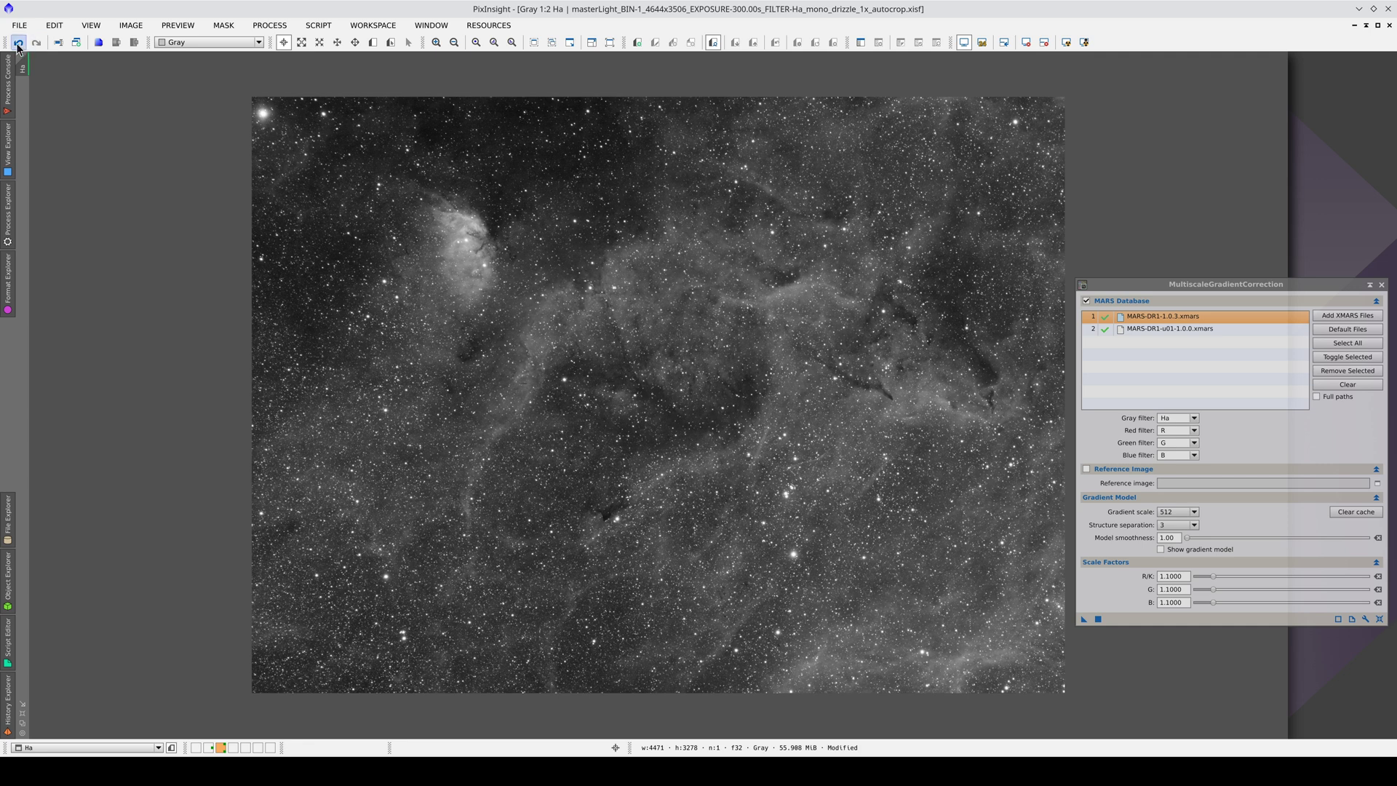
click(18, 42)
click(36, 43)
click(21, 42)
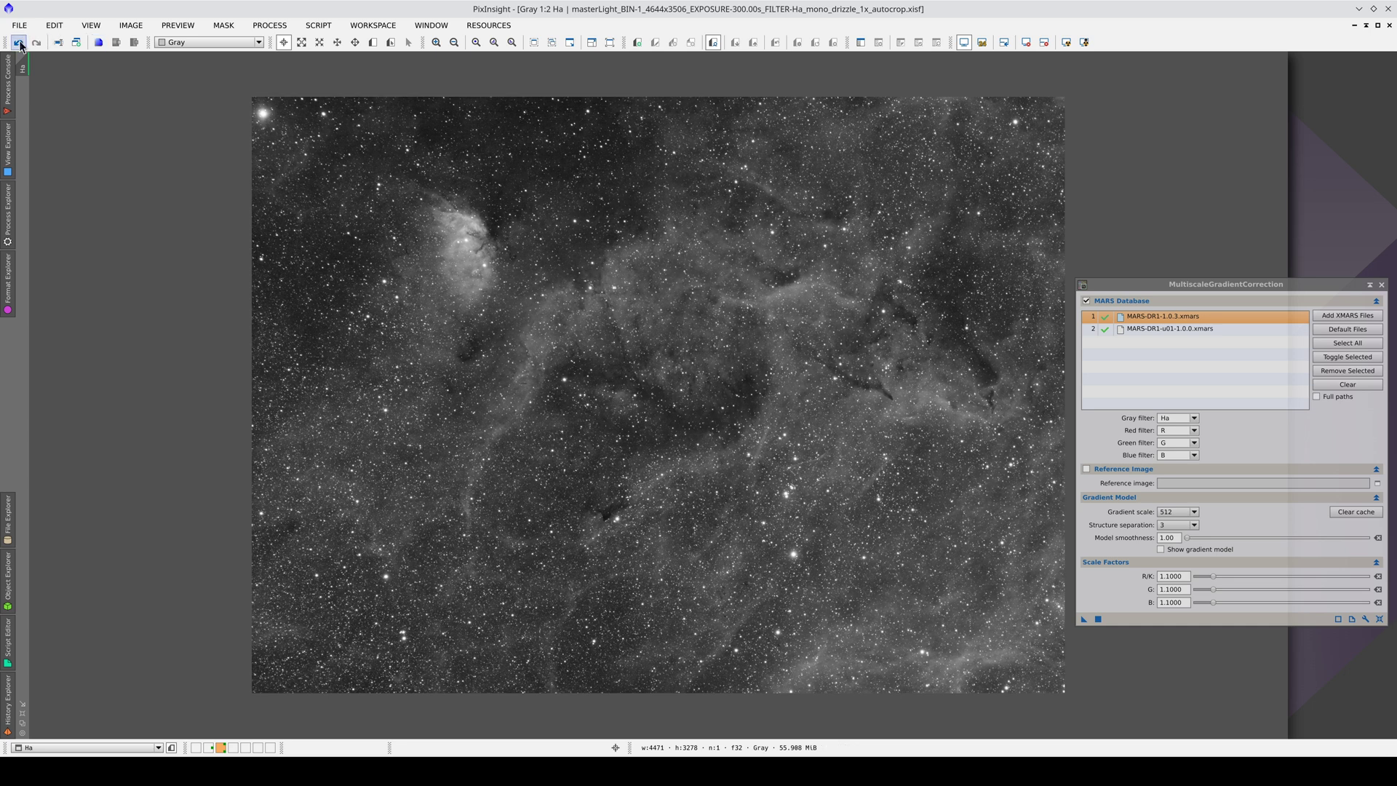
click(35, 43)
click(19, 44)
click(36, 44)
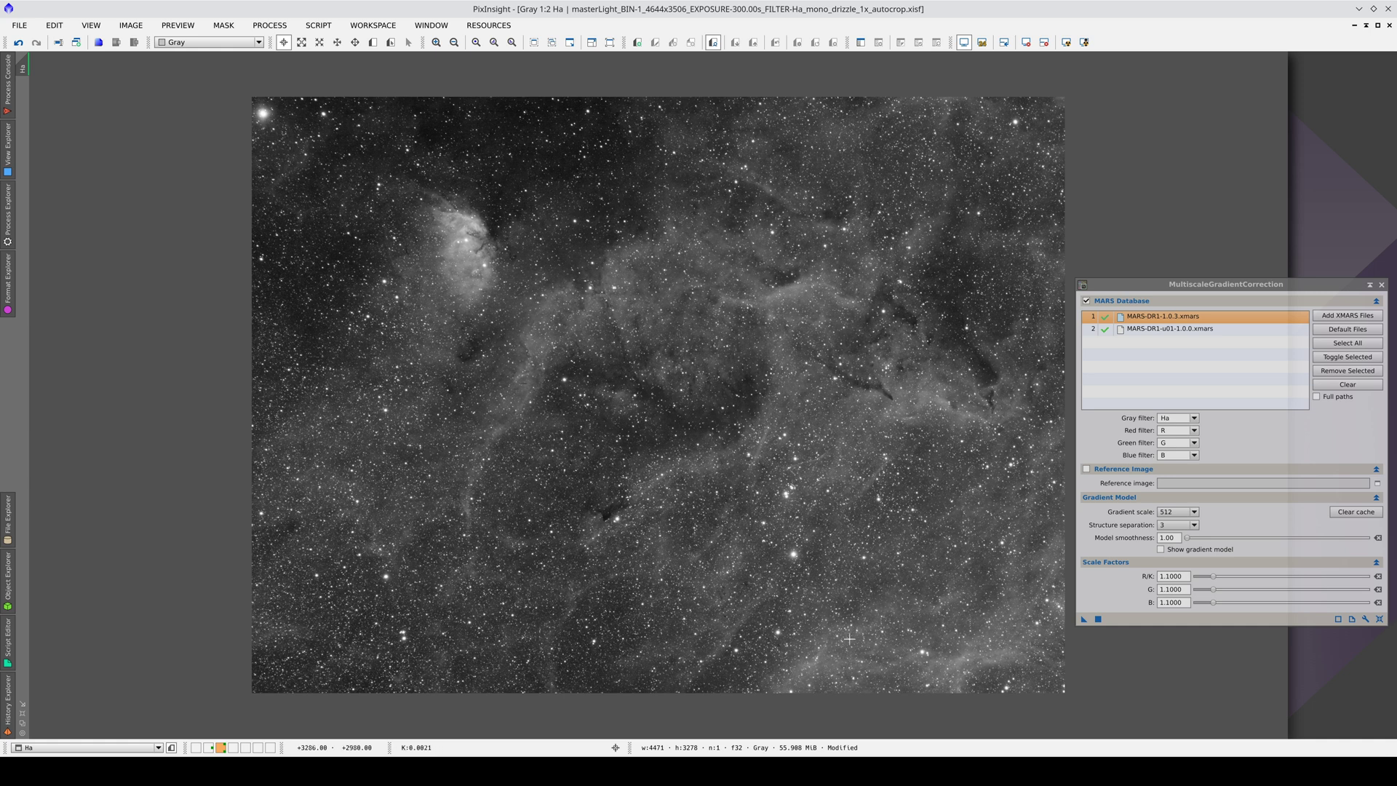
click(19, 42)
click(36, 42)
click(19, 42)
click(35, 42)
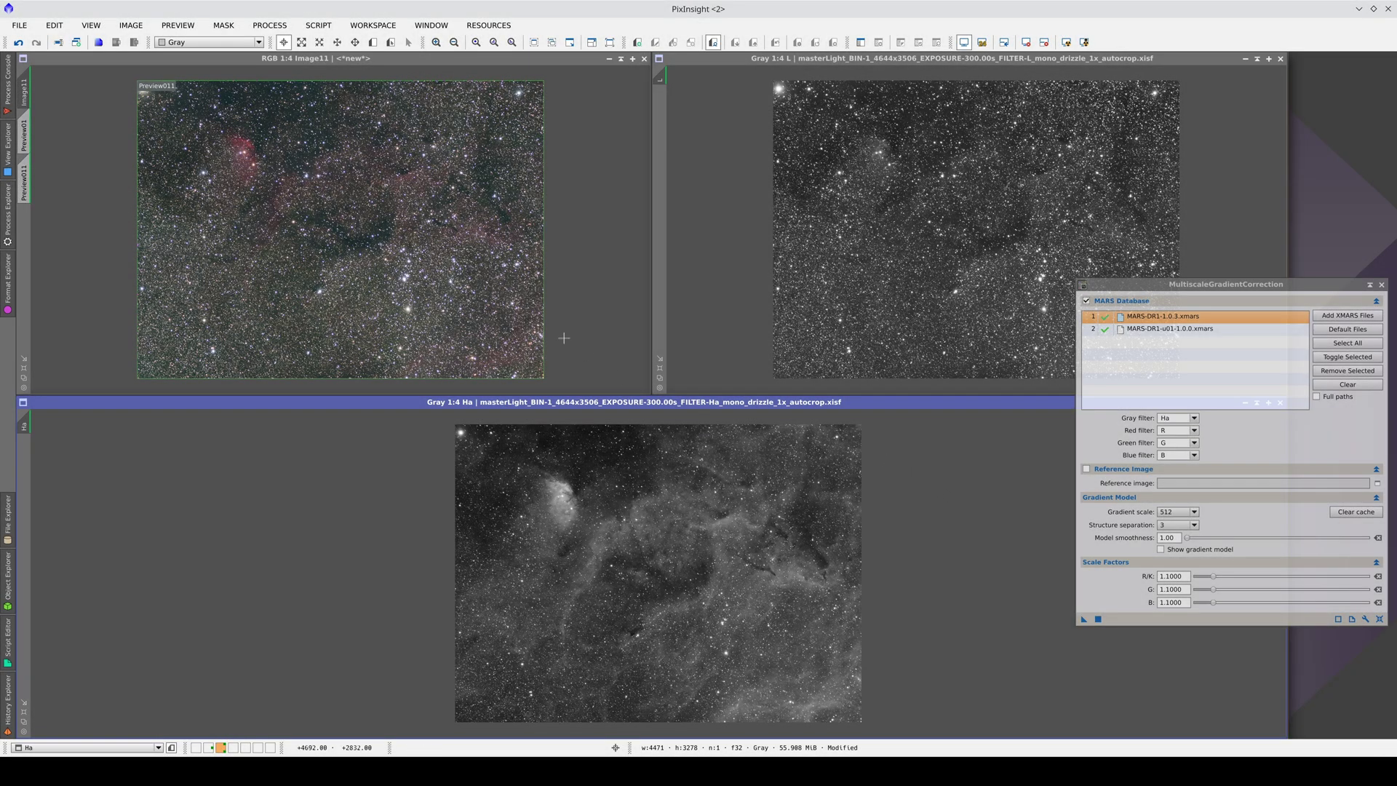
click(505, 311)
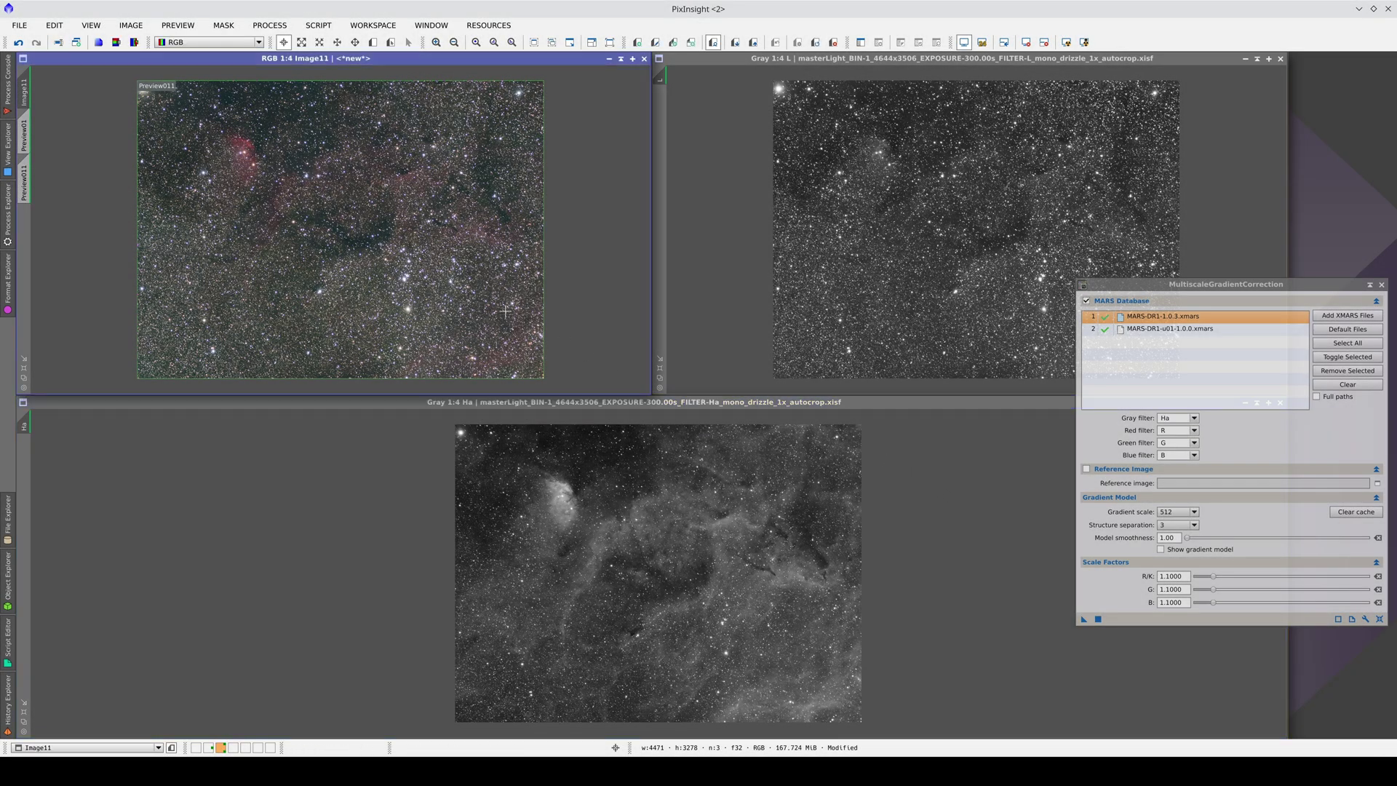
click(877, 281)
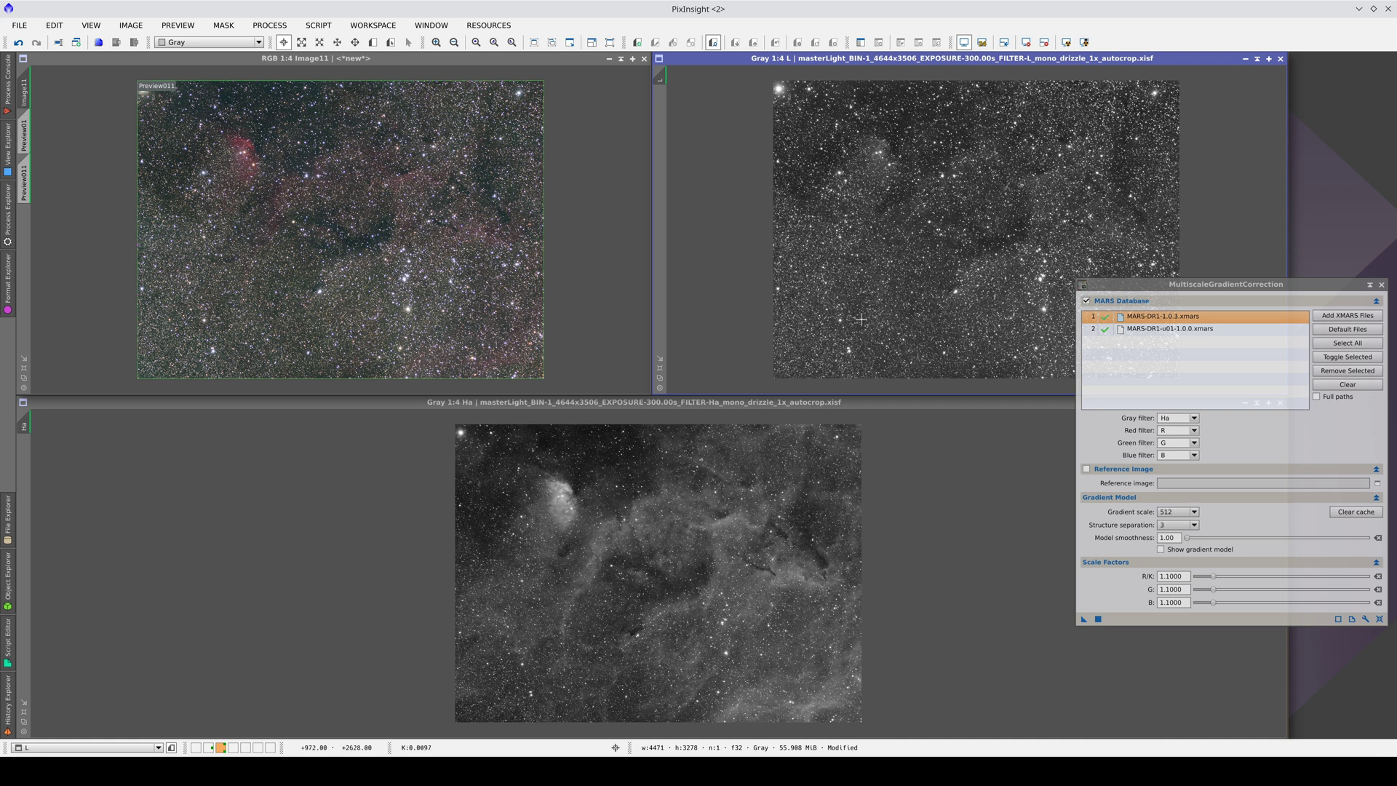
click(651, 556)
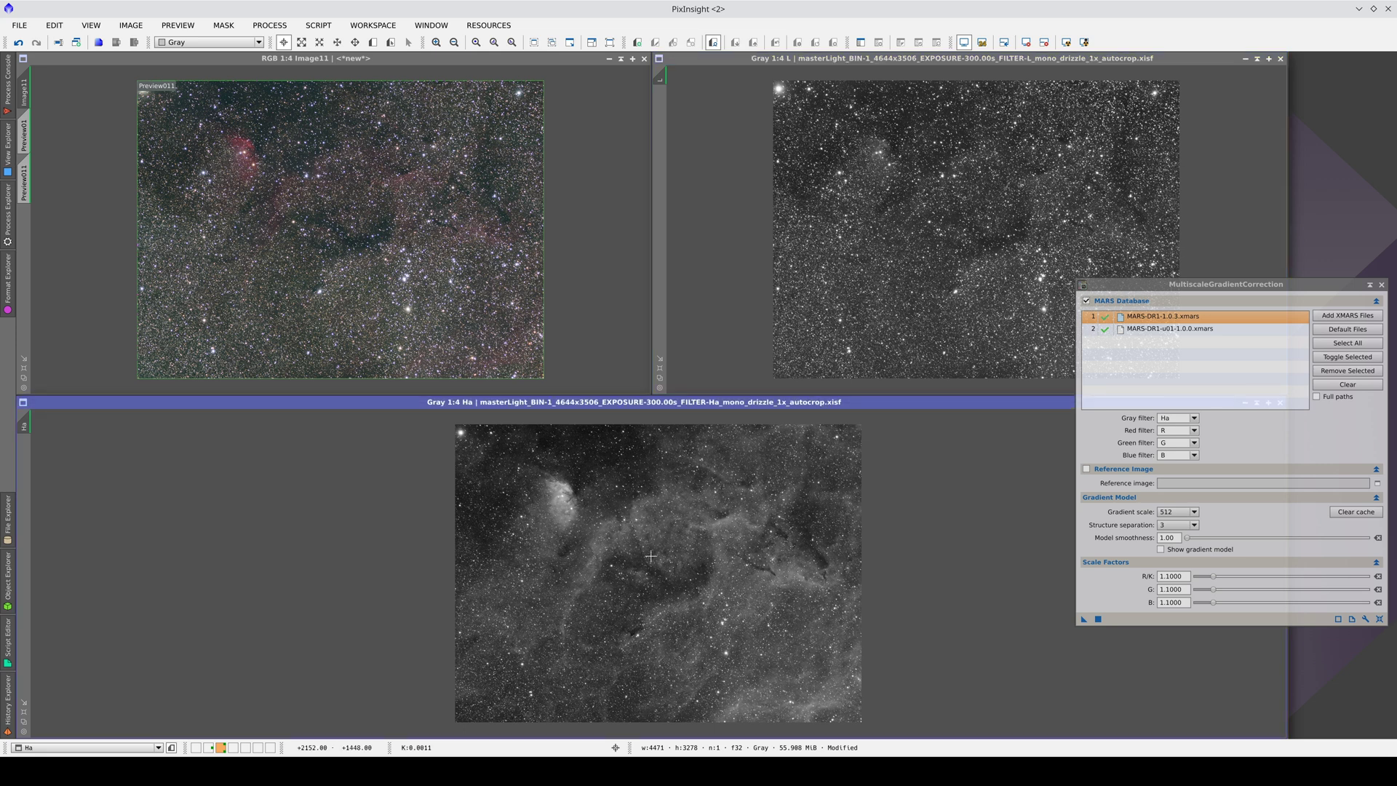